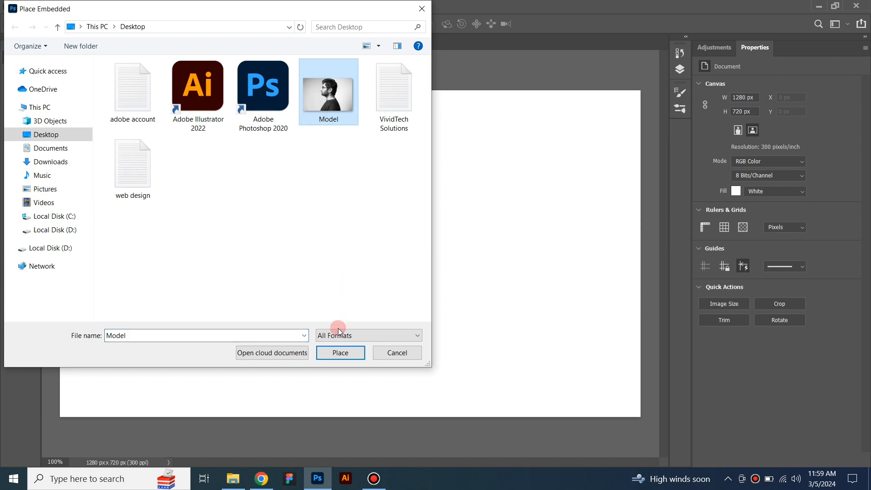
Place the Model image into the document, flip it horizontally and commit the placement.
click(339, 353)
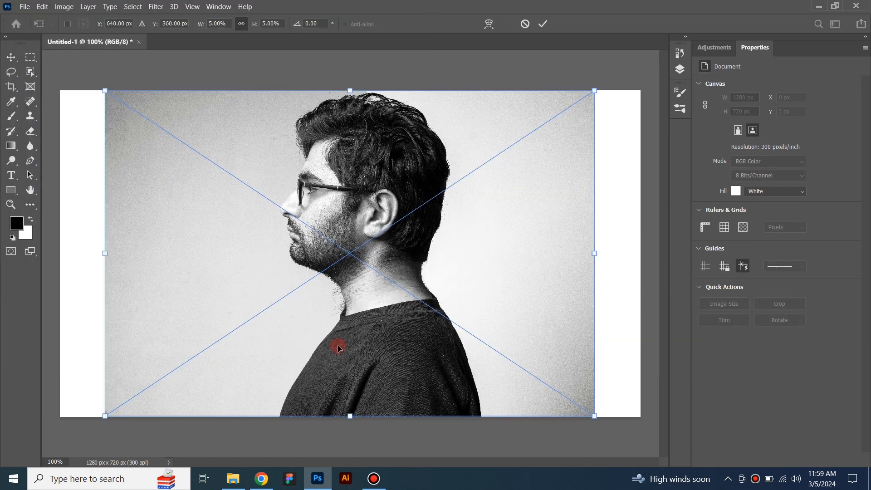
right_click(342, 198)
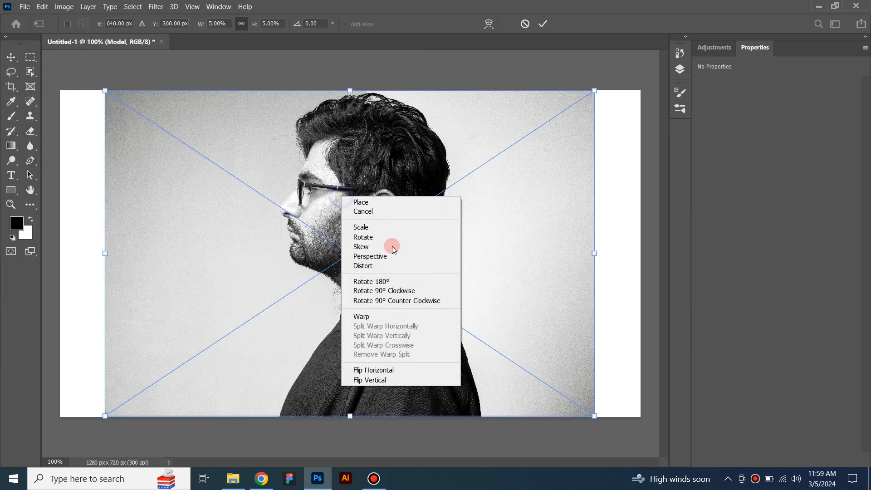
click(385, 370)
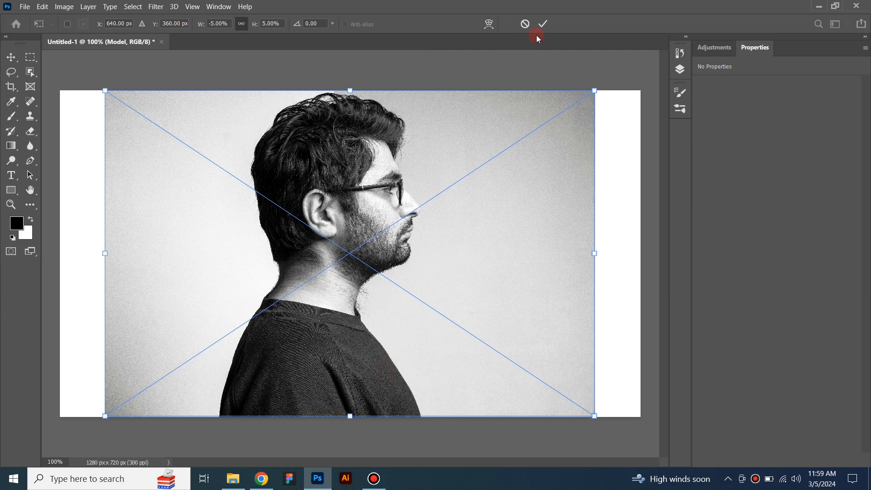
click(544, 25)
Set the layer alignment reference to Canvas.
click(391, 26)
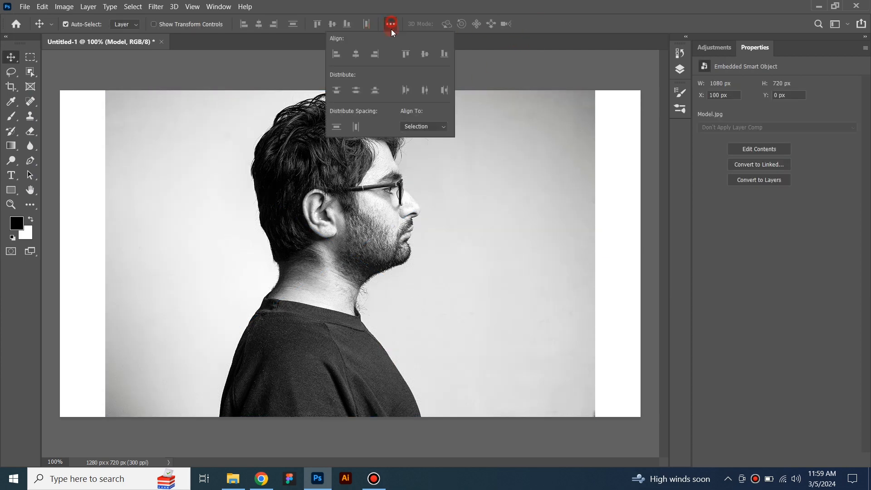
click(413, 127)
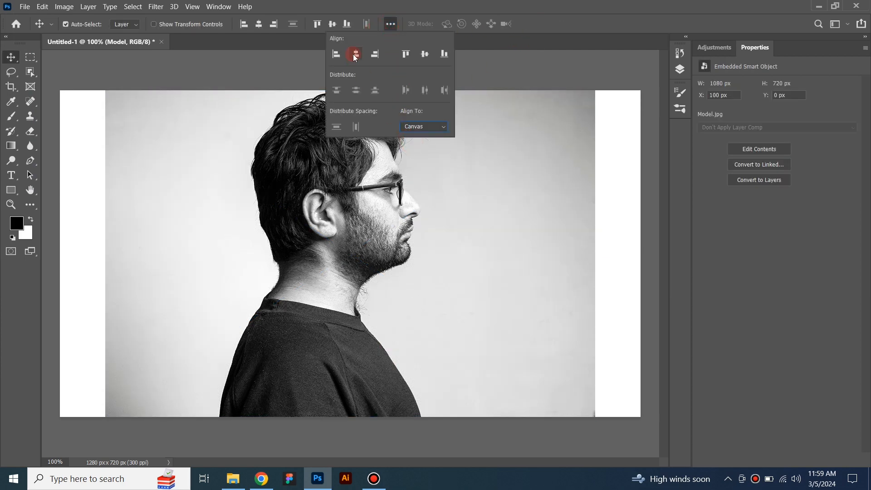
click(391, 25)
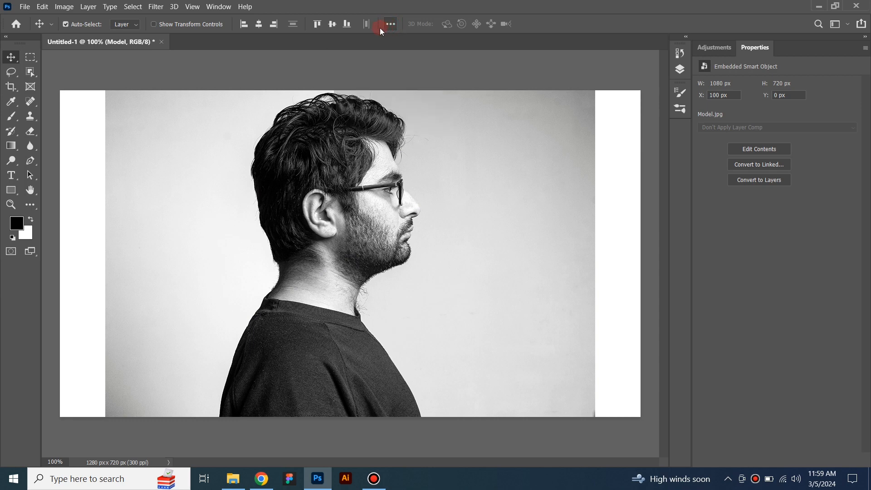
Select the man with Select Subject and mask out the background of the Model layer.
click(129, 7)
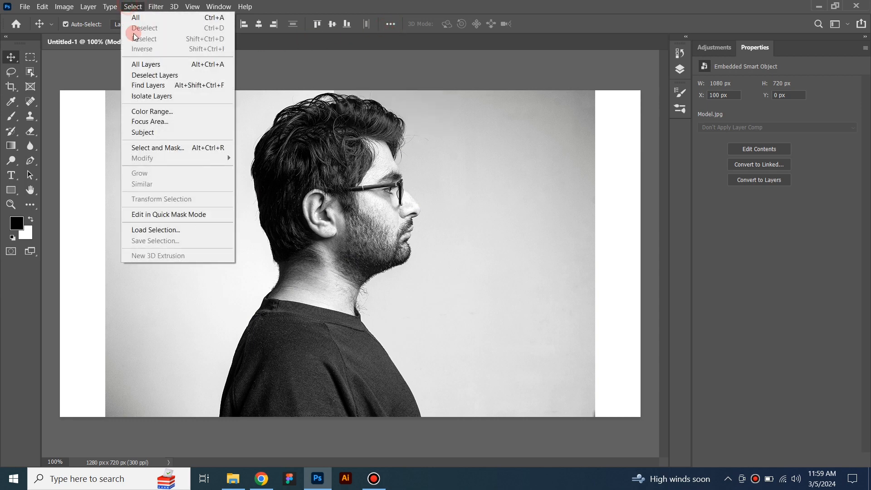
click(146, 133)
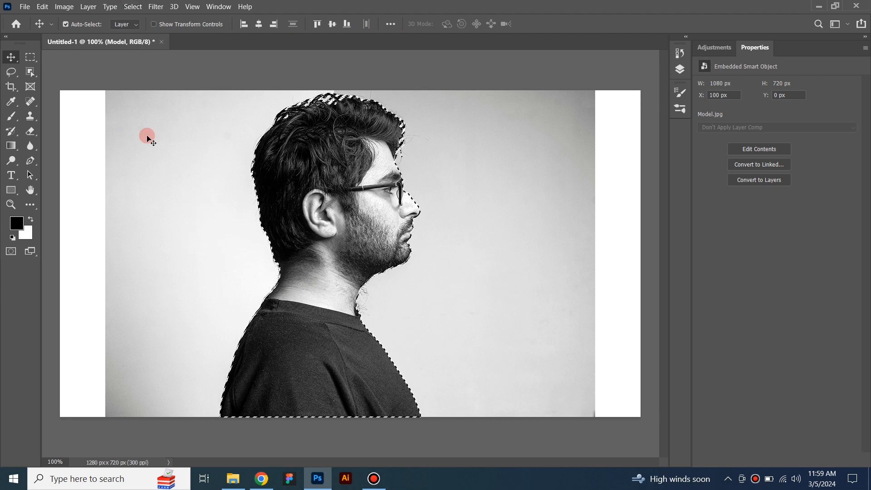
click(685, 71)
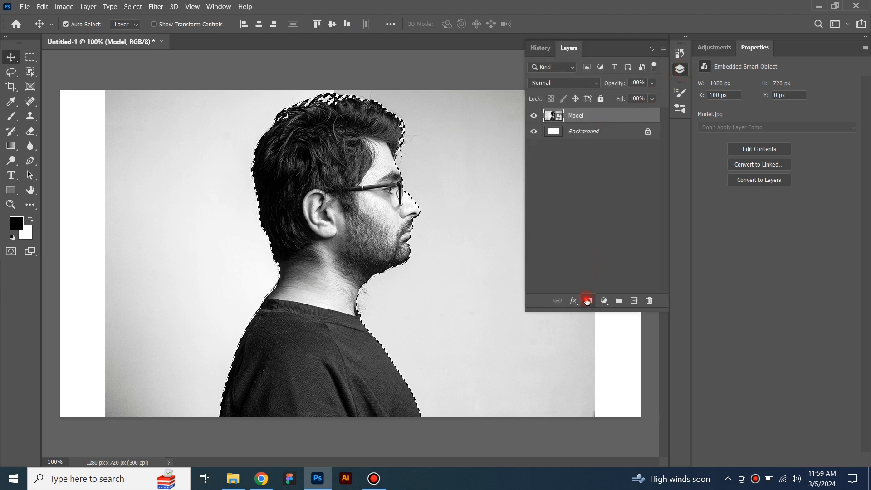
click(587, 300)
Rasterize the Model layer and apply its layer mask permanently.
right_click(613, 118)
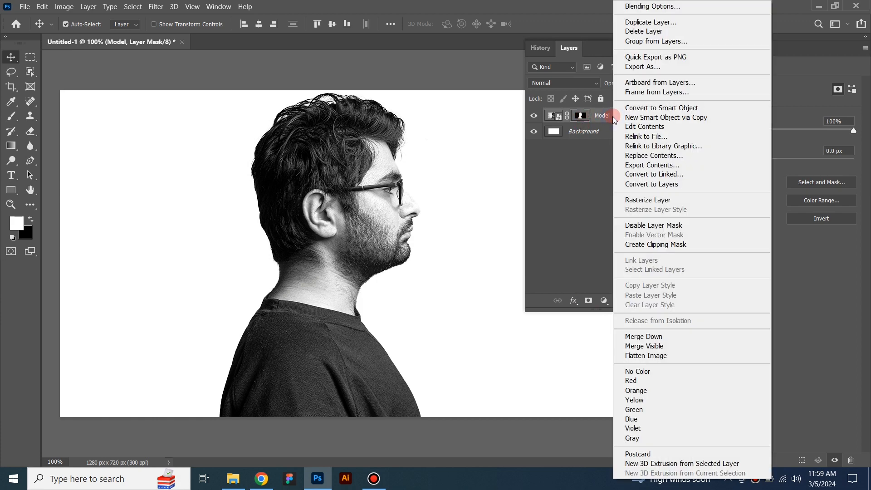
click(626, 199)
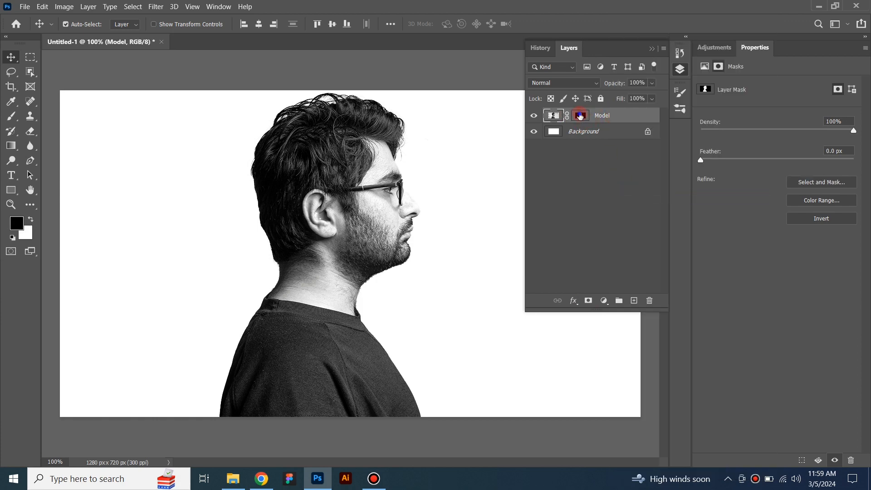
right_click(580, 116)
click(597, 145)
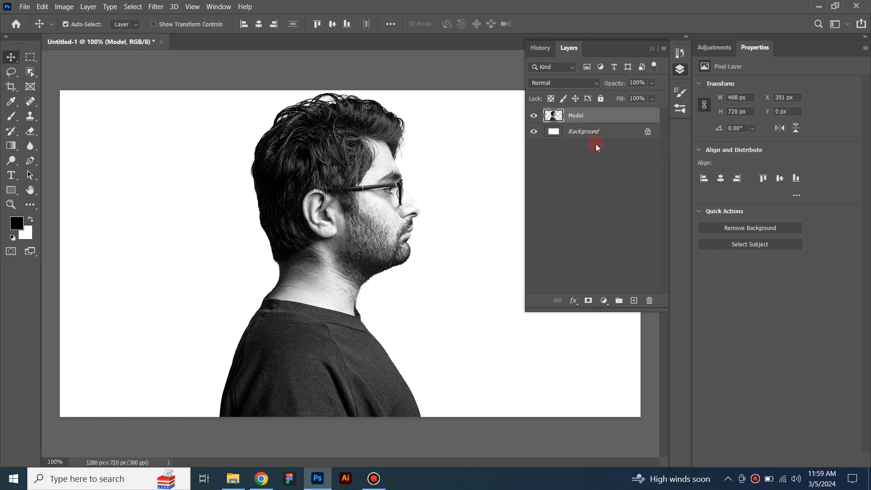
Add a gradient fill layer above the Background using the Foreground to Background preset from Basics.
click(610, 130)
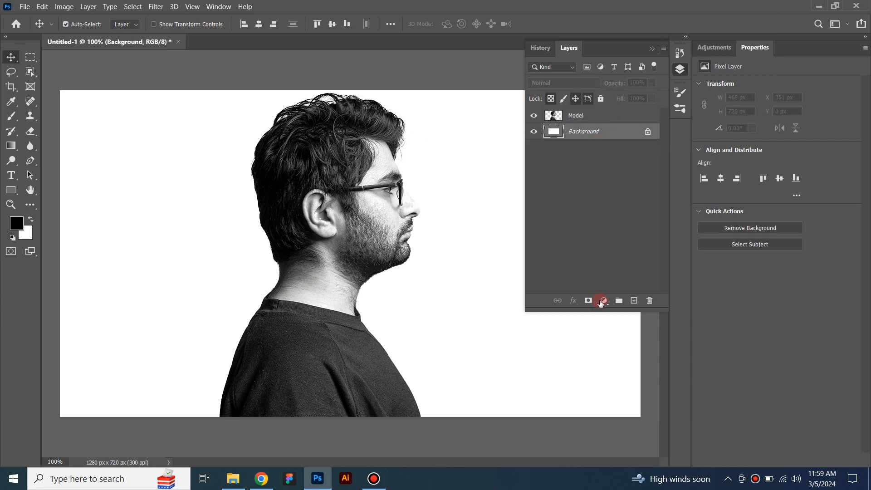
click(602, 302)
click(606, 117)
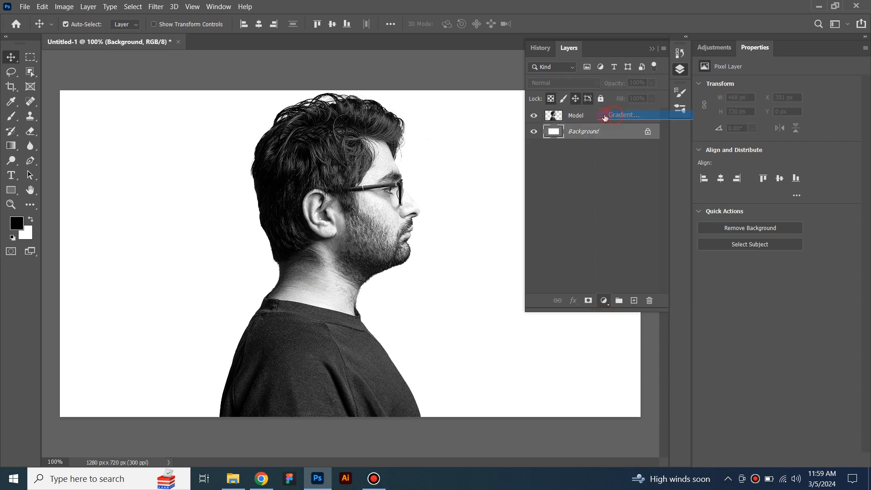
click(436, 118)
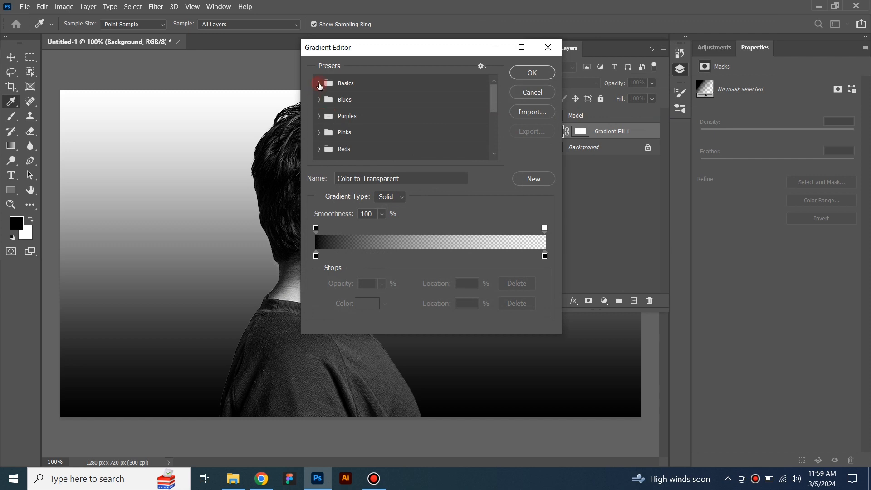
click(320, 83)
click(333, 100)
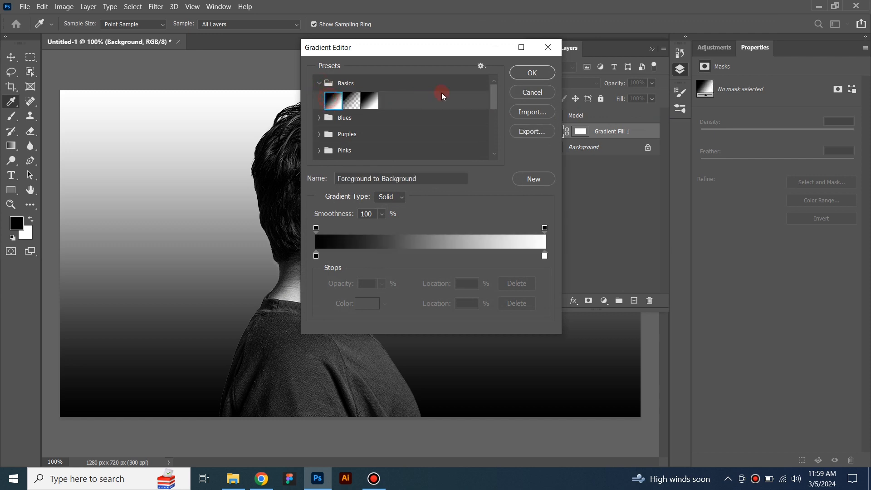
click(519, 75)
Make the gradient fill Radial and reversed with a 286% scale, accept it and lock its layer.
click(401, 135)
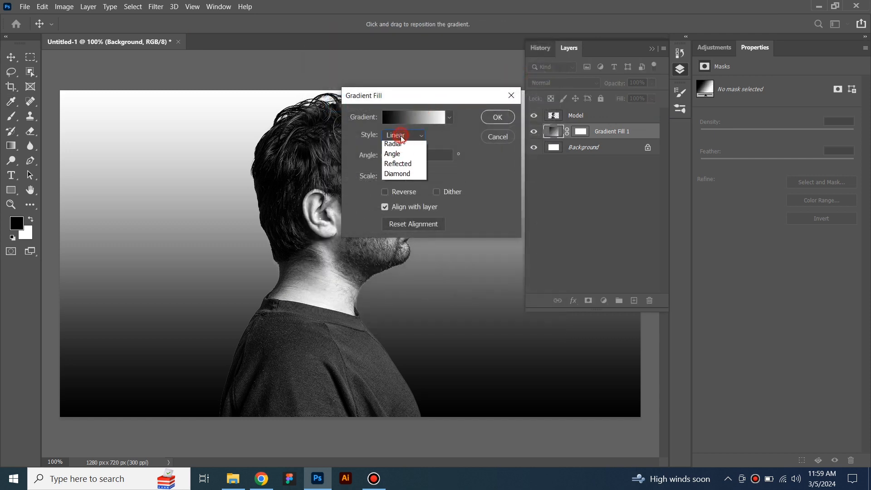
click(400, 152)
click(385, 192)
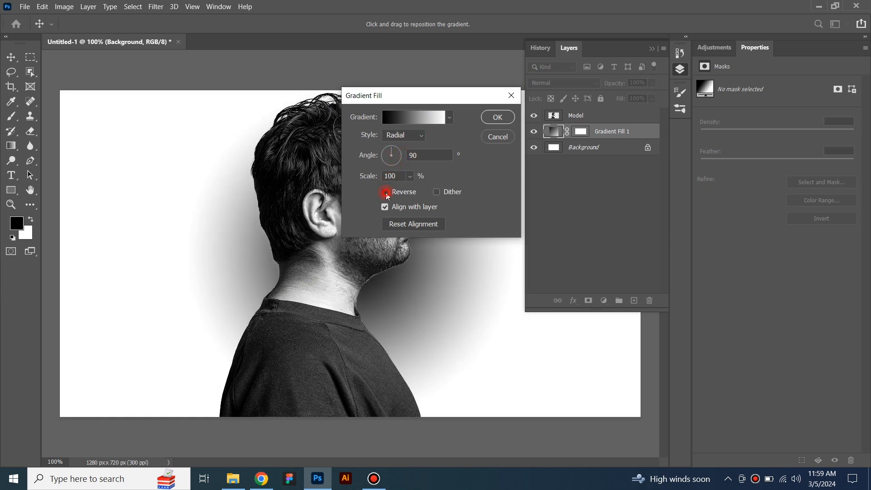
click(410, 177)
drag(420, 191, 421, 190)
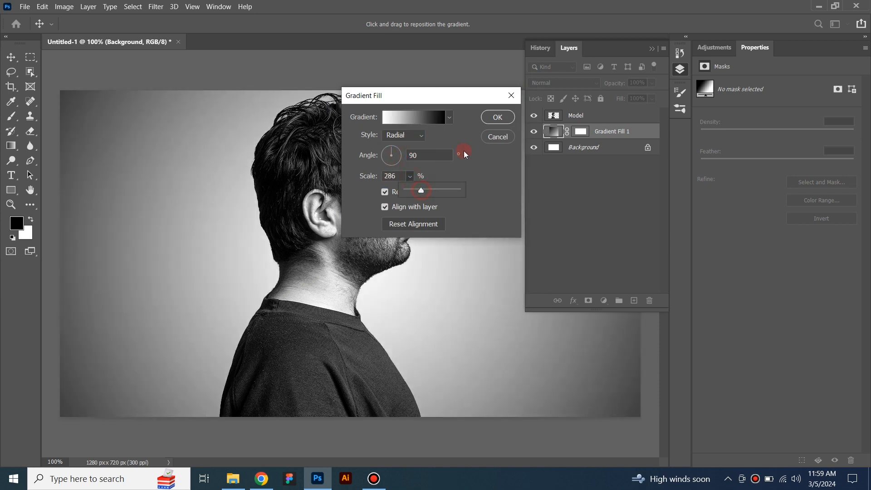
click(489, 121)
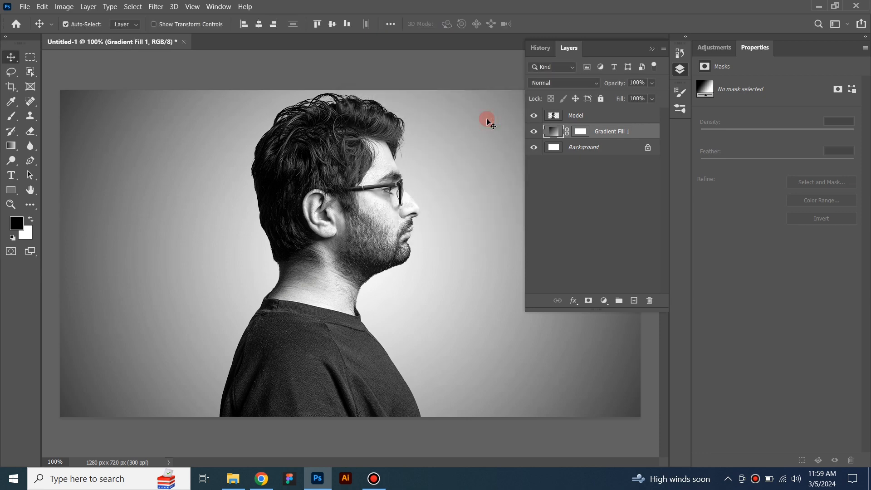
click(601, 100)
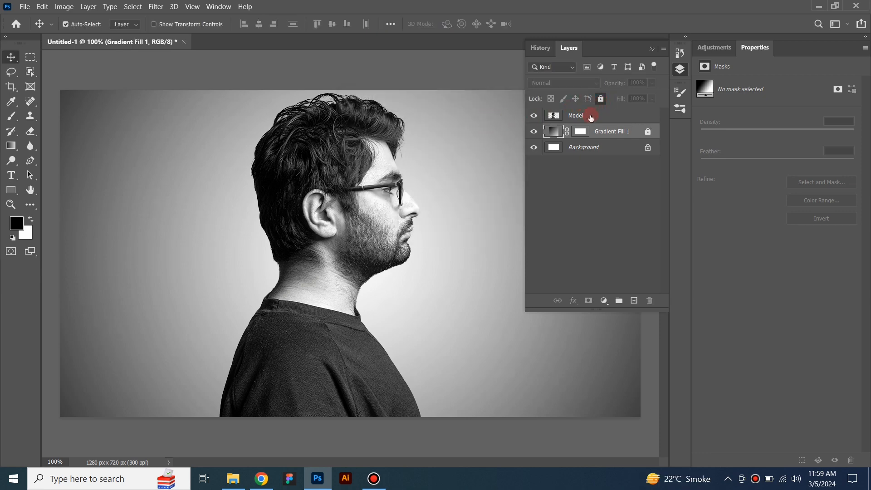
Duplicate the Model layer and add a white layer mask to the copy.
click(603, 117)
drag(645, 119, 634, 300)
click(589, 300)
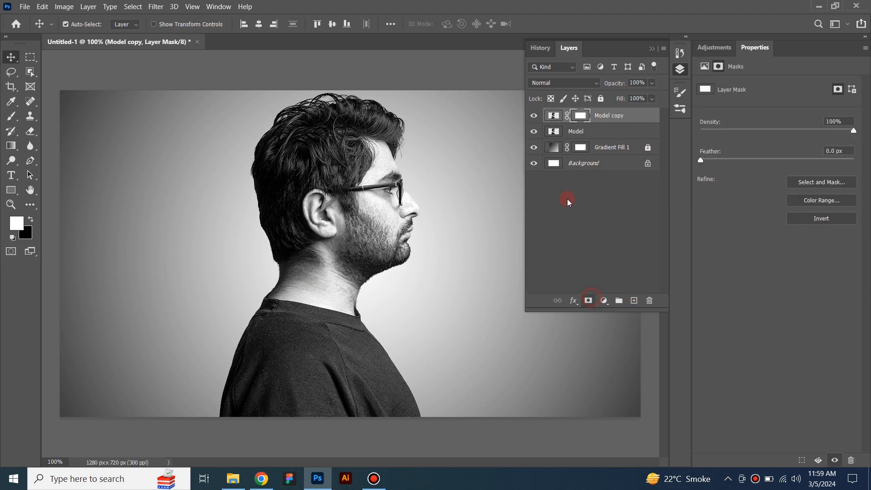
Hide the Model copy layer and open the original Model layer in the Liquify filter.
click(580, 136)
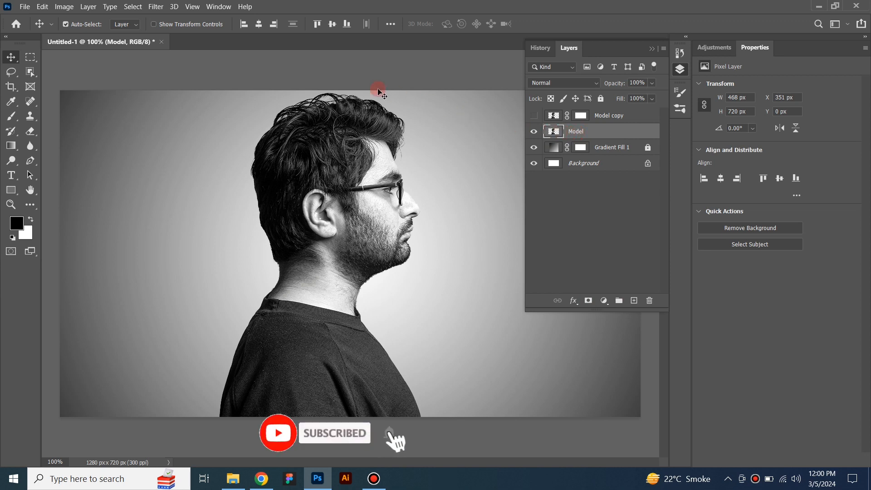
click(155, 7)
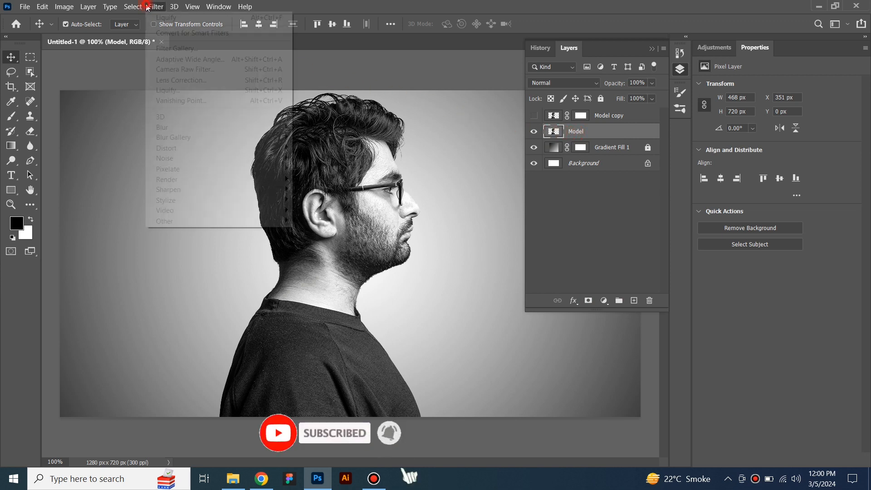
click(177, 91)
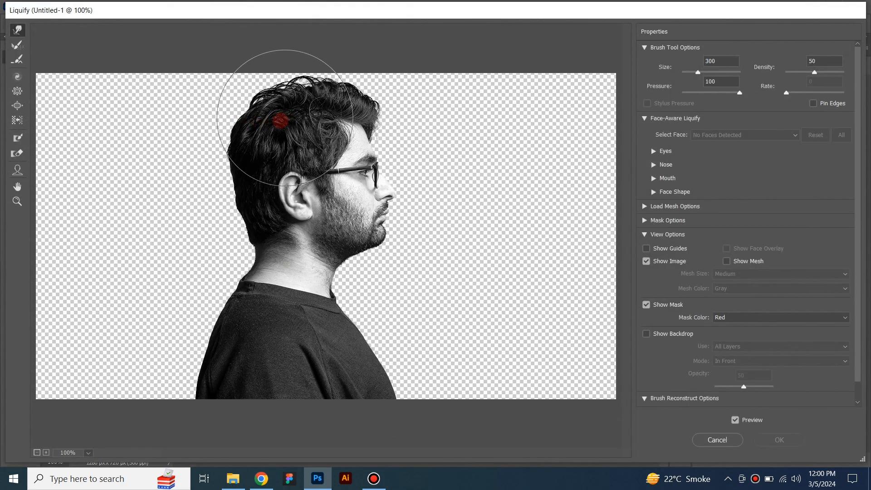
Smear the man's hair, neck and back out to the canvas's left edge with a size 175 Forward Warp brush, and apply Liquify.
drag(268, 142, 211, 142)
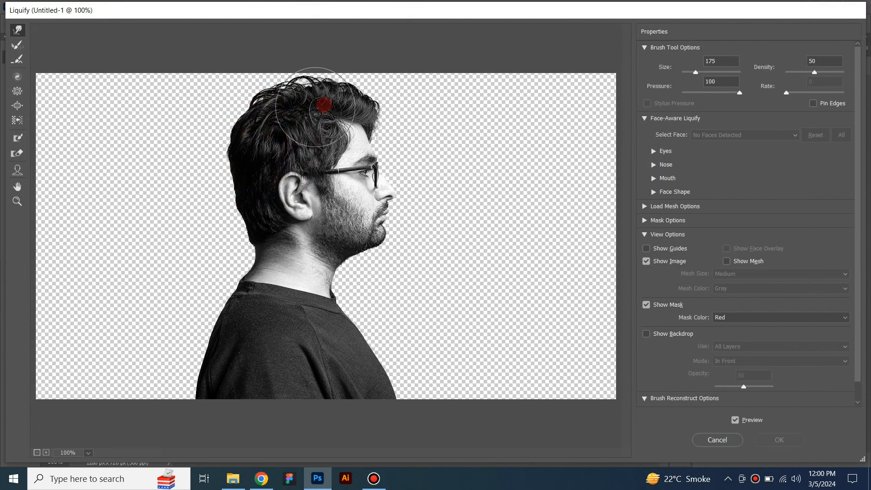
drag(326, 102, 329, 64)
drag(296, 95, 194, 68)
drag(260, 102, 187, 66)
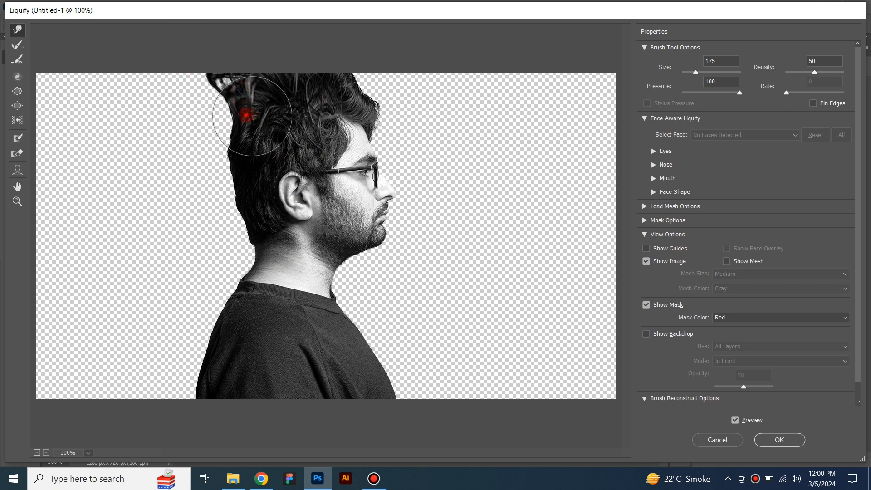
drag(253, 117, 179, 81)
drag(286, 107, 208, 70)
mouse_move(256, 151)
mouse_down()
mouse_move(155, 137)
mouse_move(145, 113)
mouse_up()
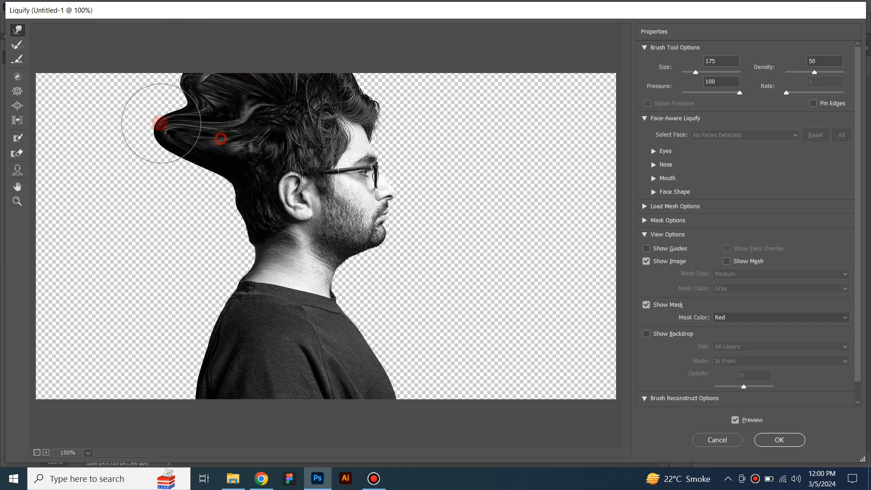
drag(205, 119, 146, 107)
drag(231, 181, 139, 179)
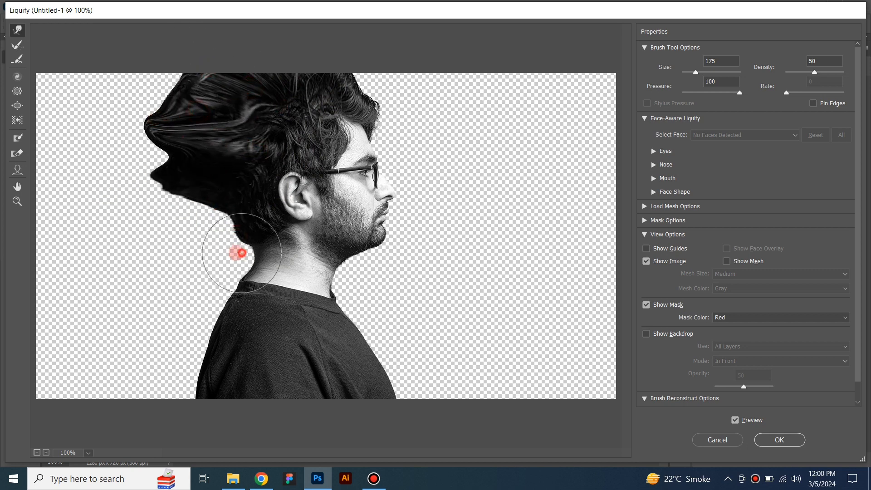
drag(220, 220, 145, 214)
drag(223, 281, 150, 266)
mouse_move(217, 262)
mouse_down()
mouse_move(94, 218)
mouse_move(120, 225)
mouse_up()
drag(213, 348, 107, 350)
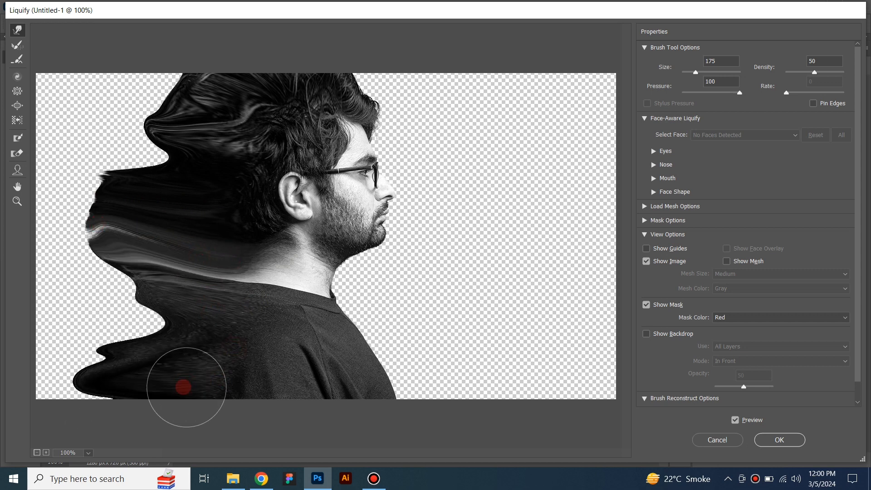
drag(185, 387, 66, 419)
drag(150, 354, 48, 354)
drag(137, 297, 77, 286)
drag(113, 256, 36, 259)
drag(120, 195, 97, 140)
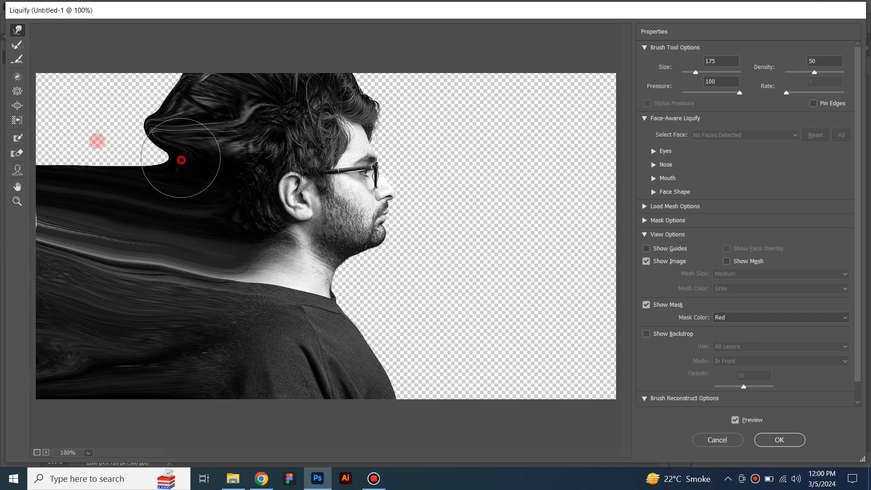
drag(181, 159, 54, 137)
drag(186, 81, 91, 99)
drag(196, 96, 130, 90)
drag(122, 215, 55, 222)
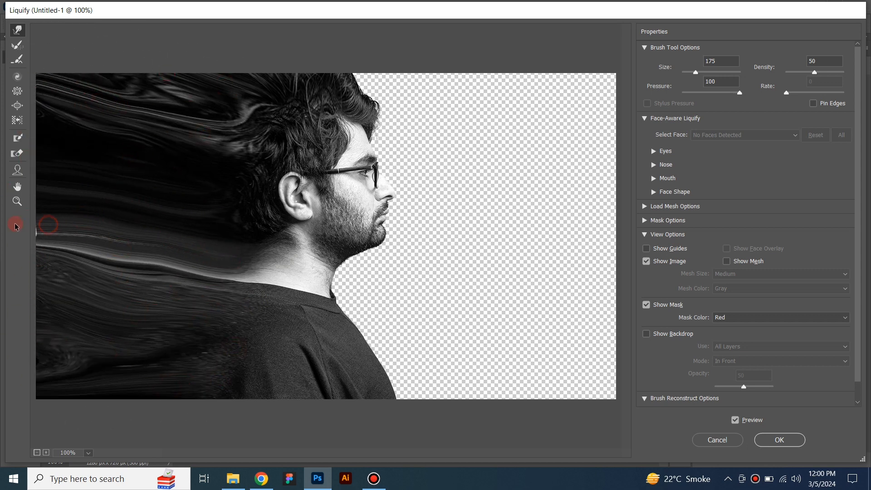
click(794, 445)
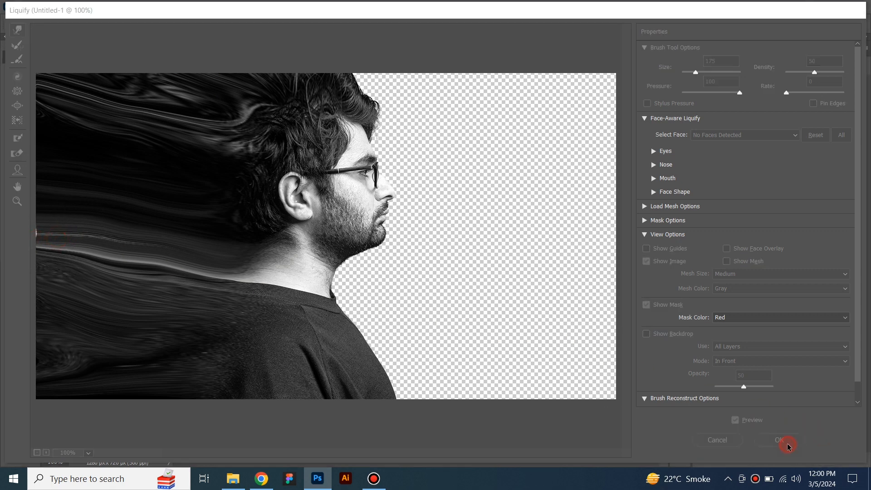
Cover the light streak stretching from the neck to the canvas's left edge using the Clone Stamp tool on the Model layer.
click(457, 248)
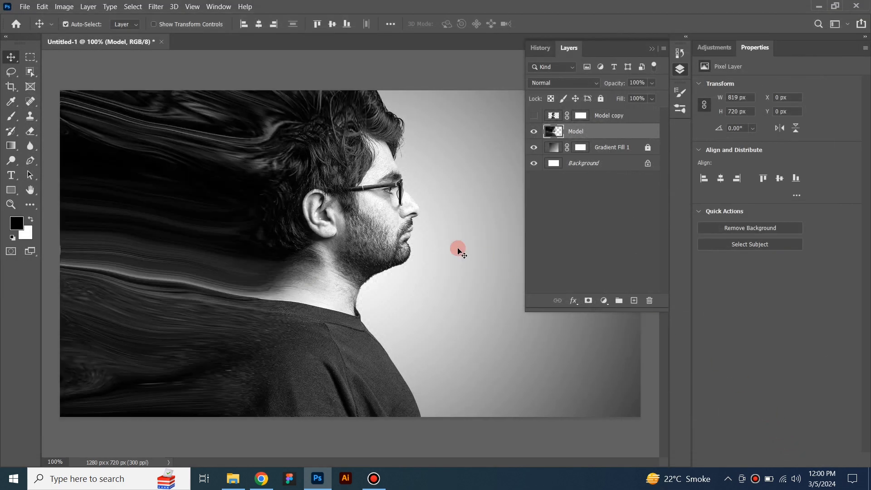
click(32, 118)
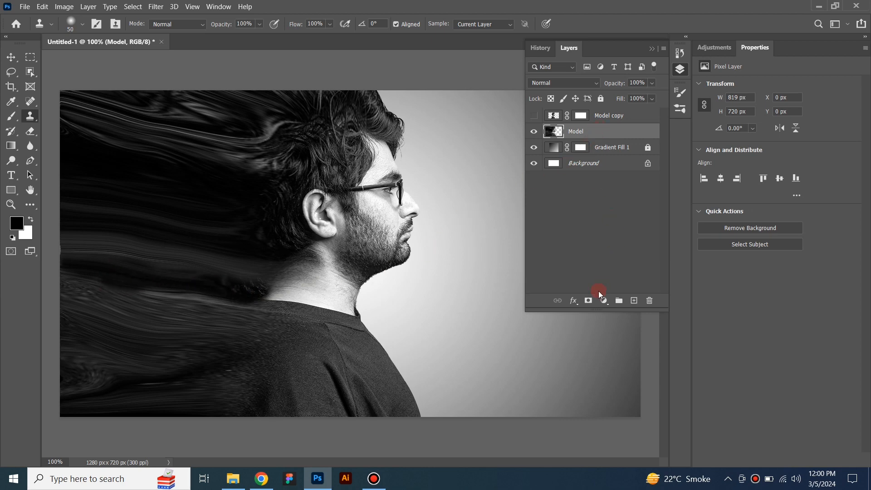
Add a layer mask to the Model layer and invert it to black, then show the Model copy layer with its mask selected.
click(589, 301)
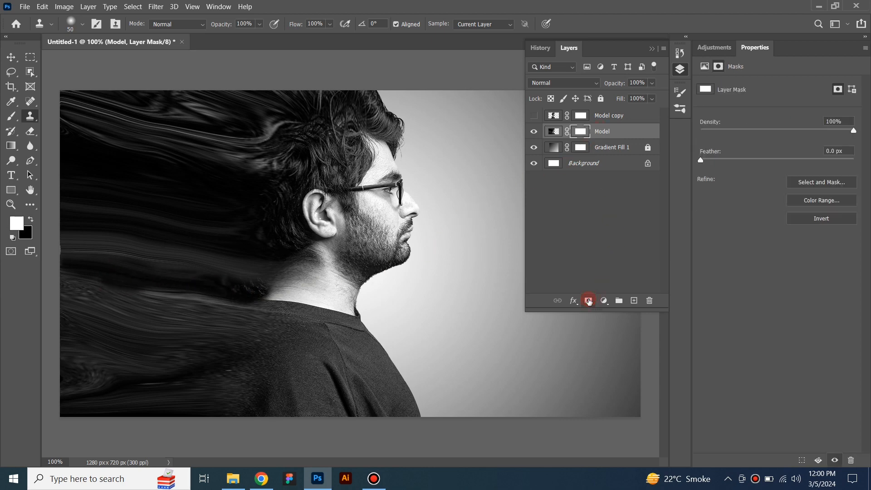
click(809, 225)
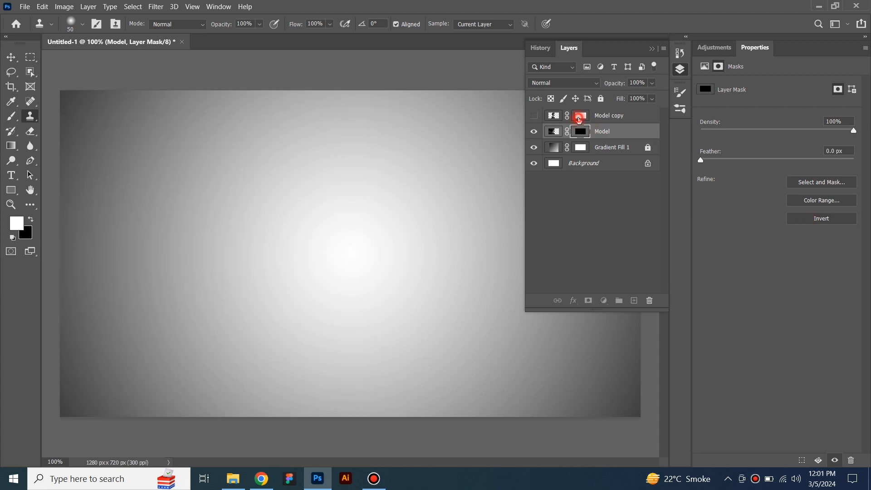
click(579, 119)
click(534, 117)
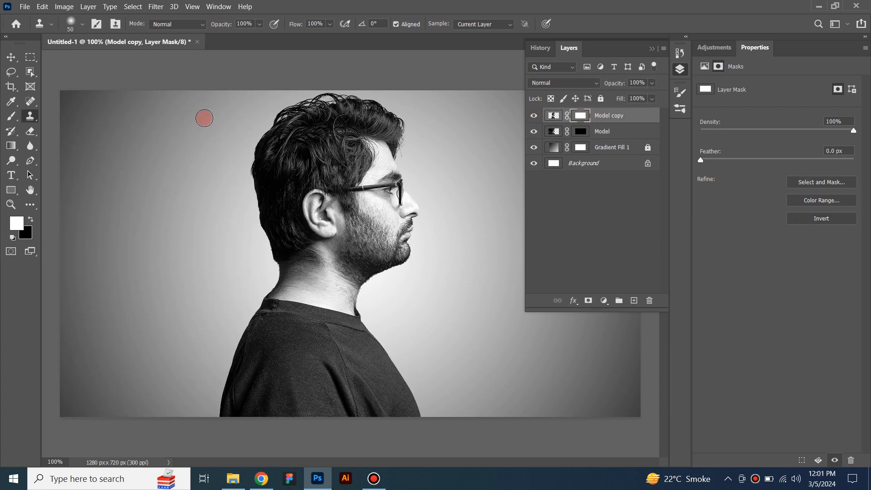
Set up the Brush tool with the Smoke 7 brush in black at about 714 px for the Model copy mask.
click(12, 119)
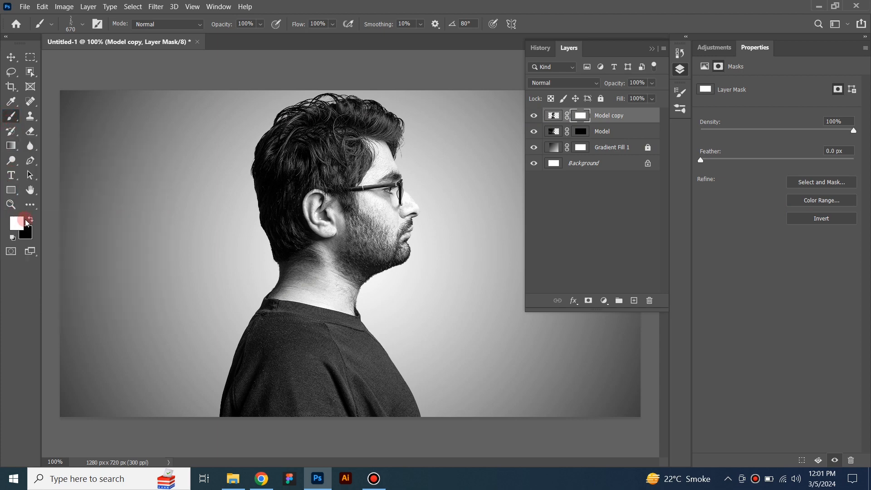
click(33, 218)
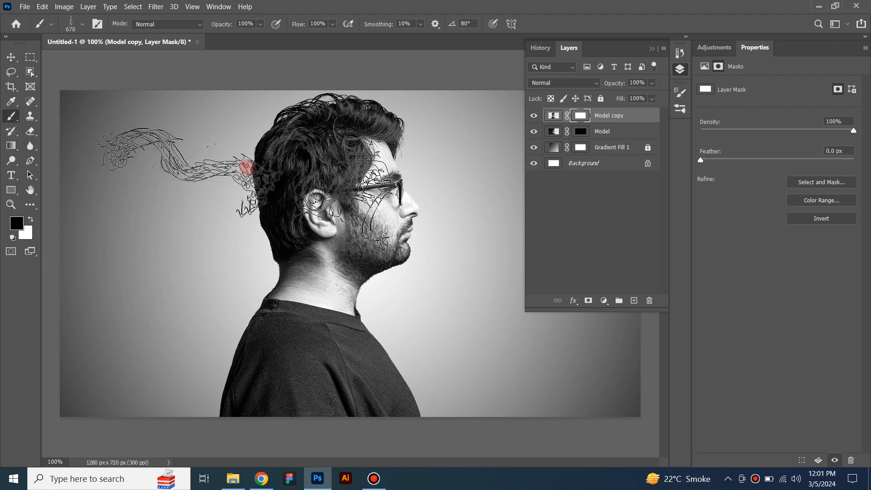
right_click(250, 167)
click(321, 312)
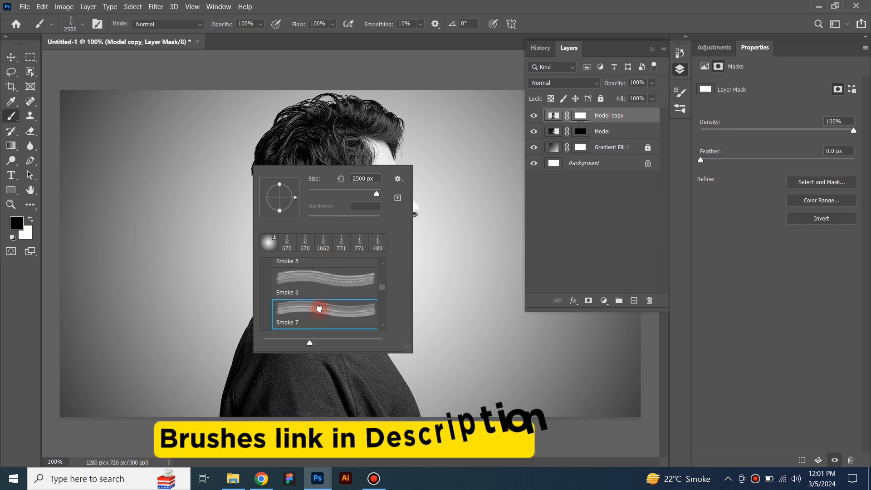
drag(204, 150, 80, 149)
drag(167, 186, 107, 187)
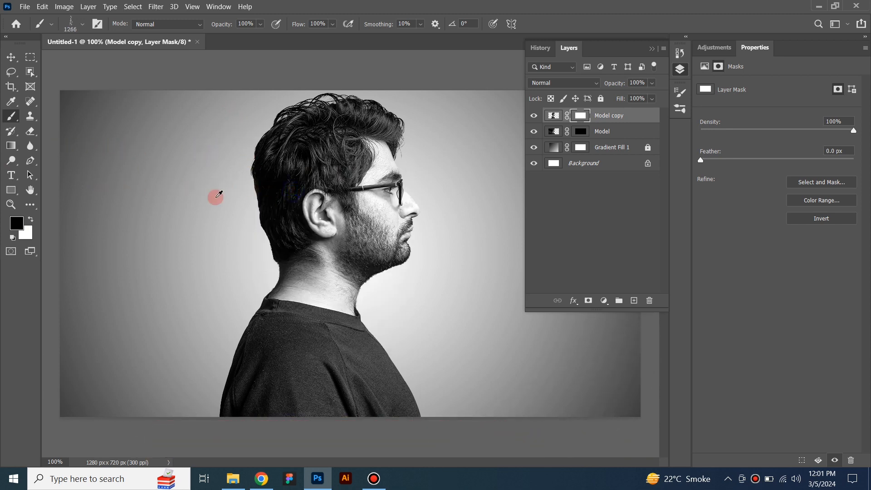
drag(268, 203, 122, 201)
Paint black smoke on the Model copy mask along the man's back, neck and back of the head with a 738 px brush.
click(224, 222)
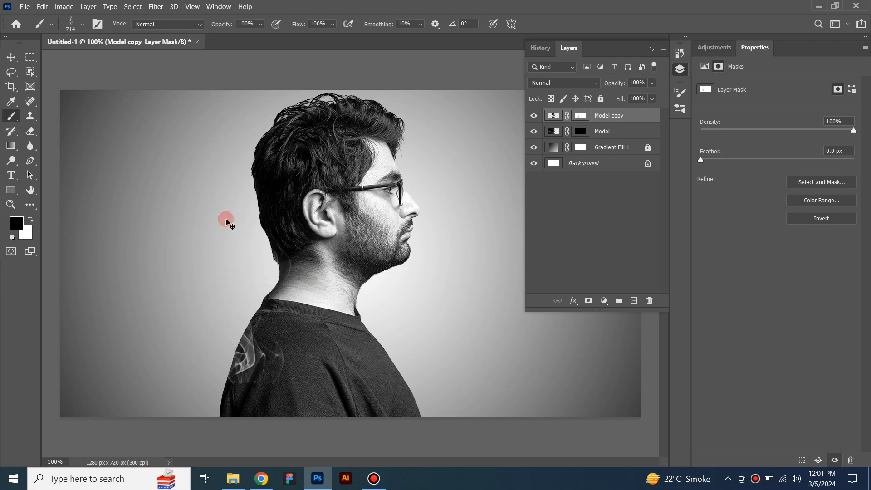
key(ctrl+z)
drag(219, 226, 224, 229)
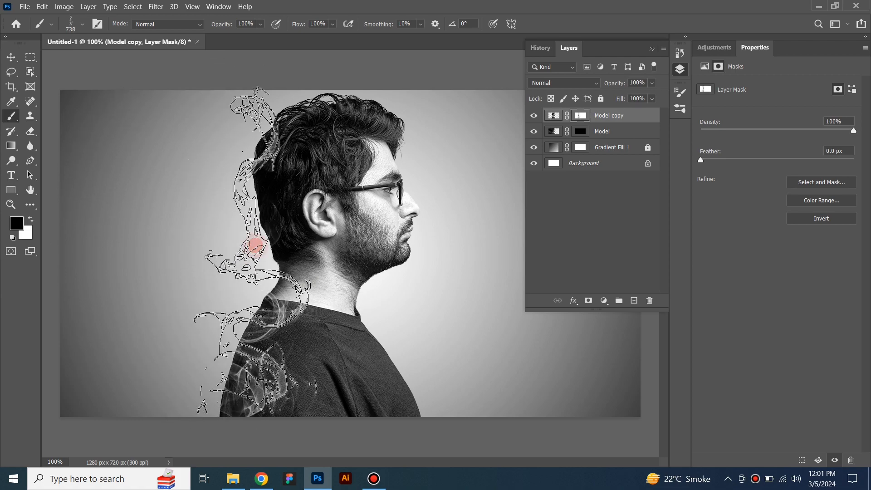
click(229, 272)
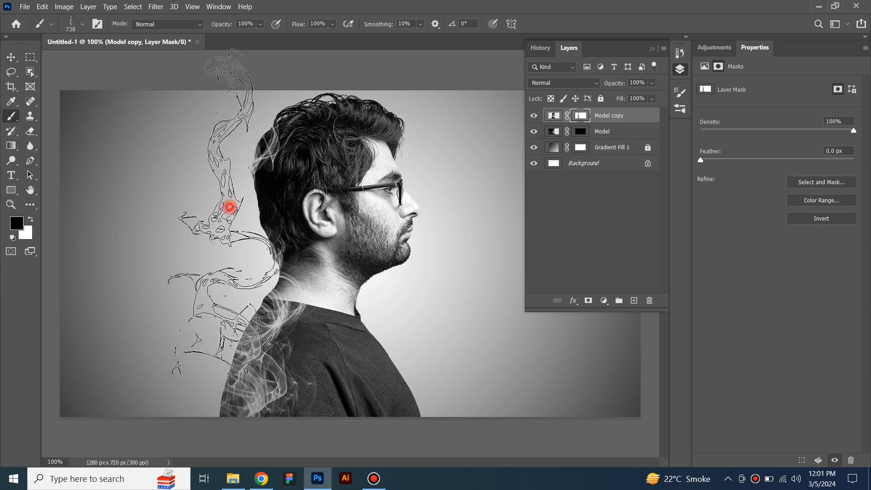
click(249, 129)
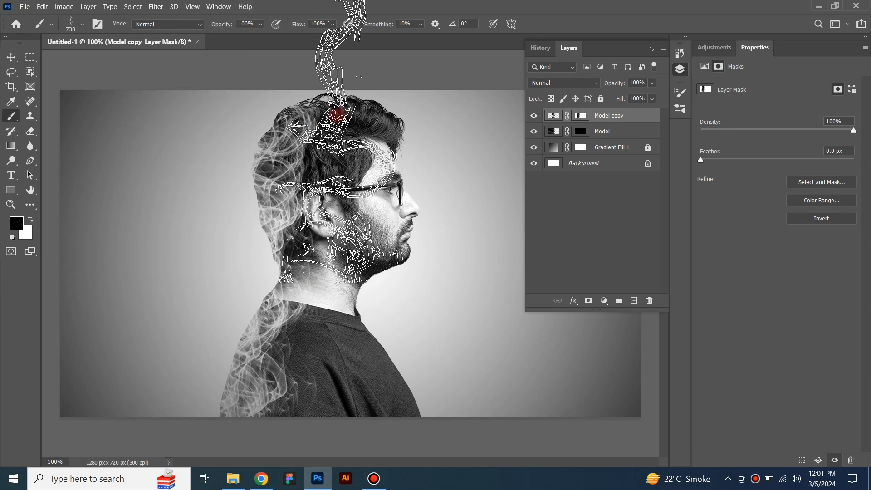
Rotate the smoke brush to 80°, reduce it to 596 px, and mask more wisps out of the hair and back of the head.
right_click(257, 161)
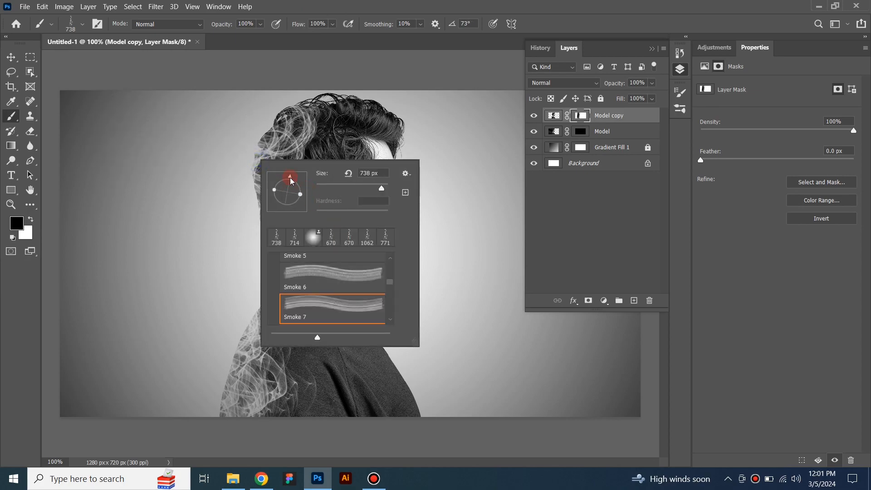
mouse_move(291, 182)
mouse_down()
mouse_move(261, 99)
mouse_move(233, 62)
mouse_move(189, 42)
mouse_move(204, 44)
mouse_move(204, 74)
mouse_move(243, 68)
mouse_move(233, 62)
mouse_move(250, 46)
mouse_move(240, 43)
mouse_move(257, 37)
mouse_up()
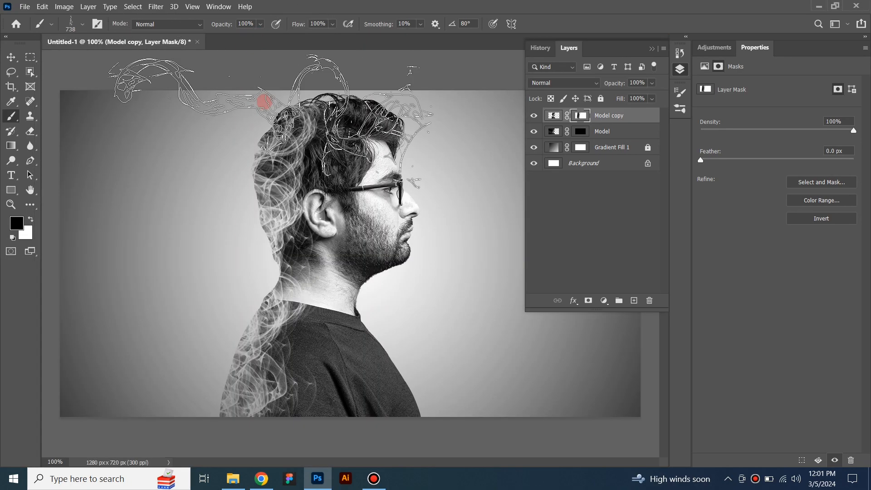
drag(233, 95, 201, 91)
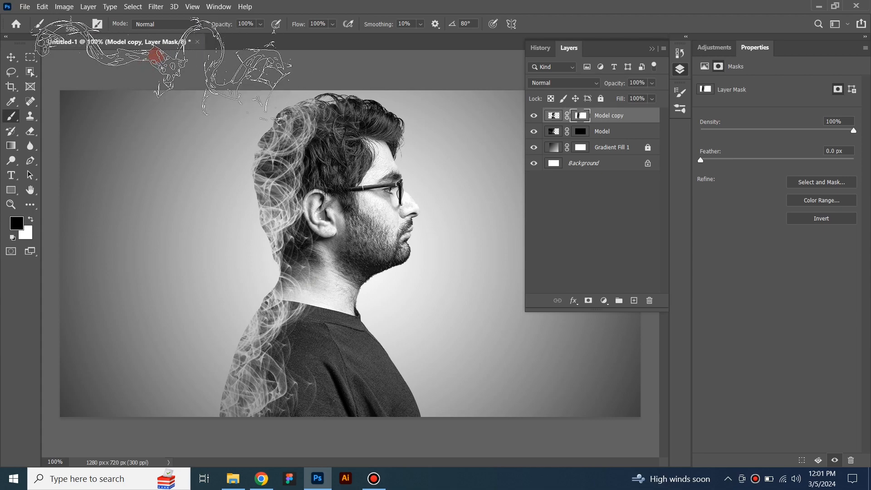
click(151, 118)
click(162, 170)
click(192, 156)
click(196, 122)
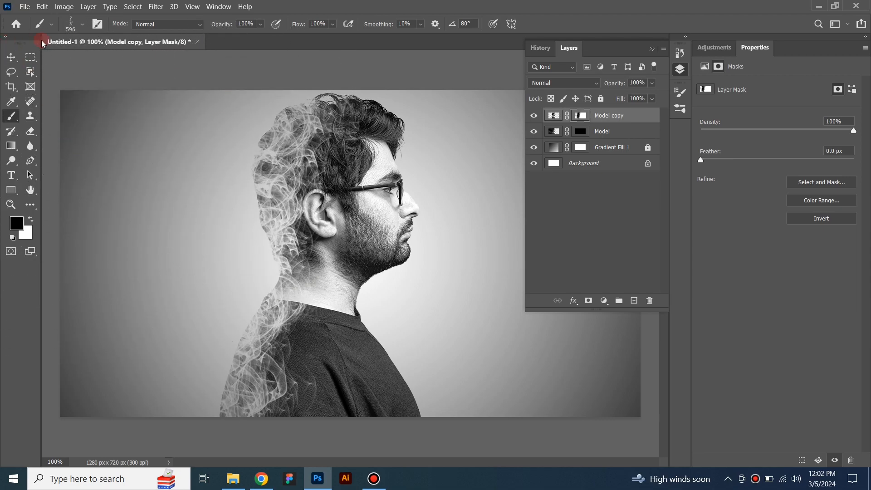
Select the Model layer's mask and set up the Smoke 7 brush in white at 78° and 745 px.
click(577, 132)
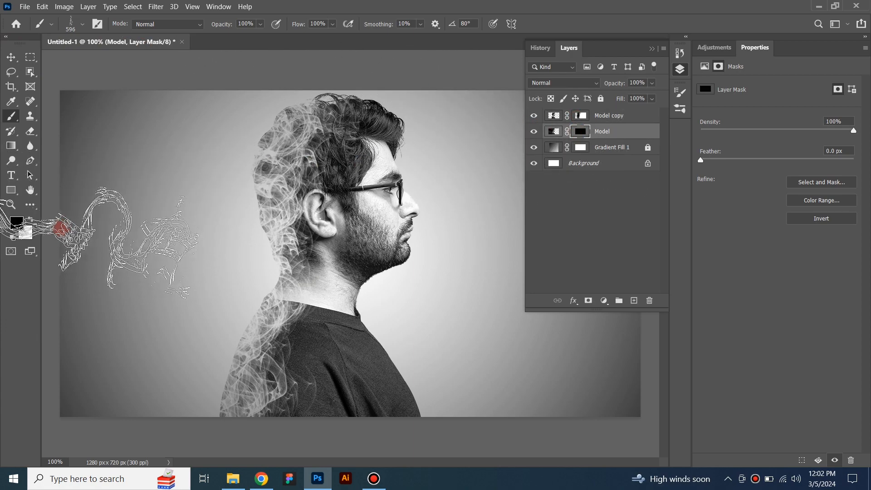
click(32, 218)
right_click(176, 196)
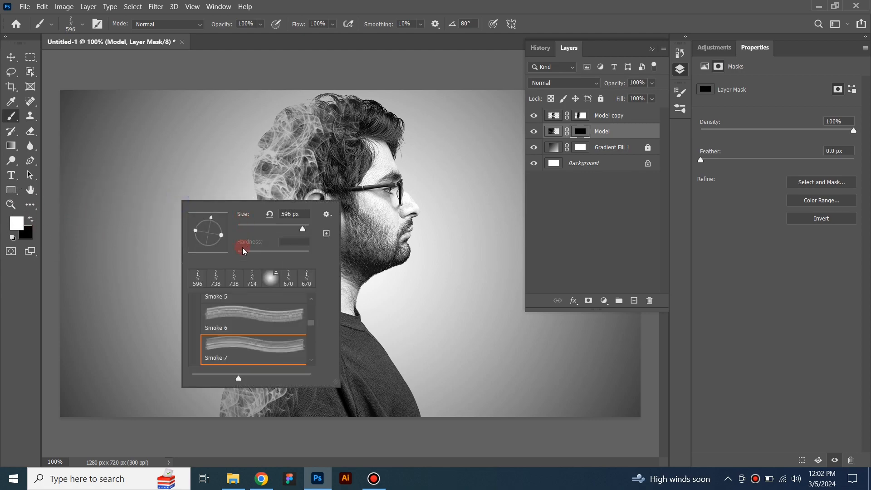
mouse_move(211, 221)
mouse_down()
mouse_move(181, 173)
mouse_move(223, 216)
mouse_move(215, 225)
mouse_move(167, 141)
mouse_move(175, 194)
mouse_move(203, 221)
mouse_up()
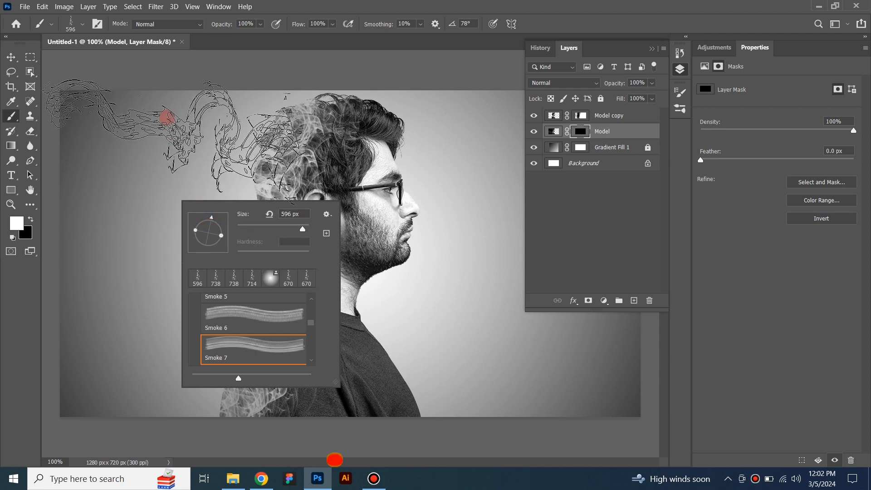
alt+right_click(169, 116)
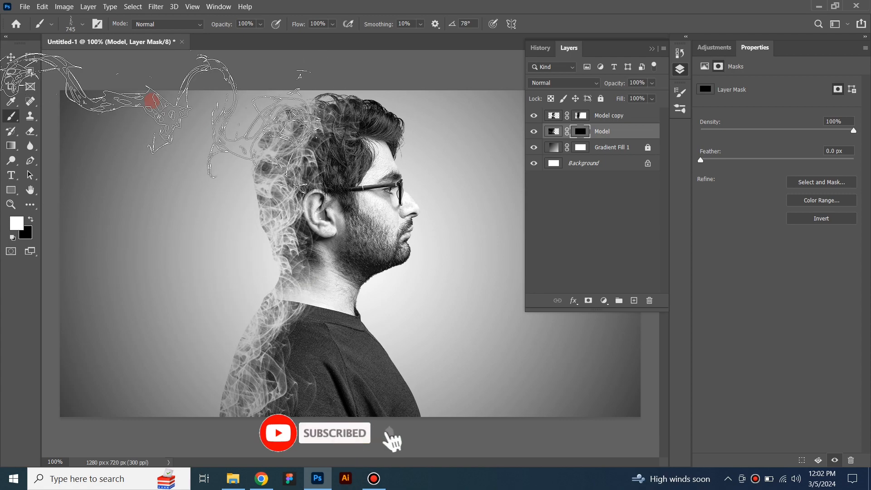
Reveal smoke wisps on the Model mask behind the man, from the canvas's upper edge down to shoulder level.
click(160, 97)
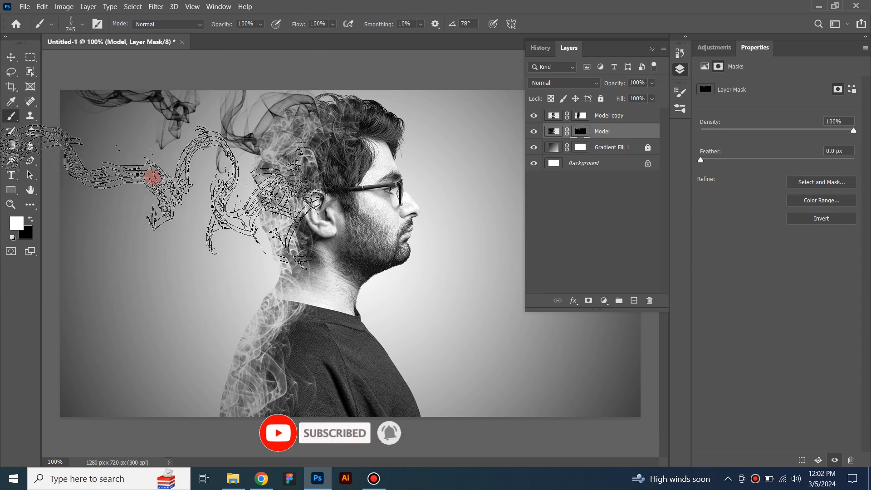
click(132, 144)
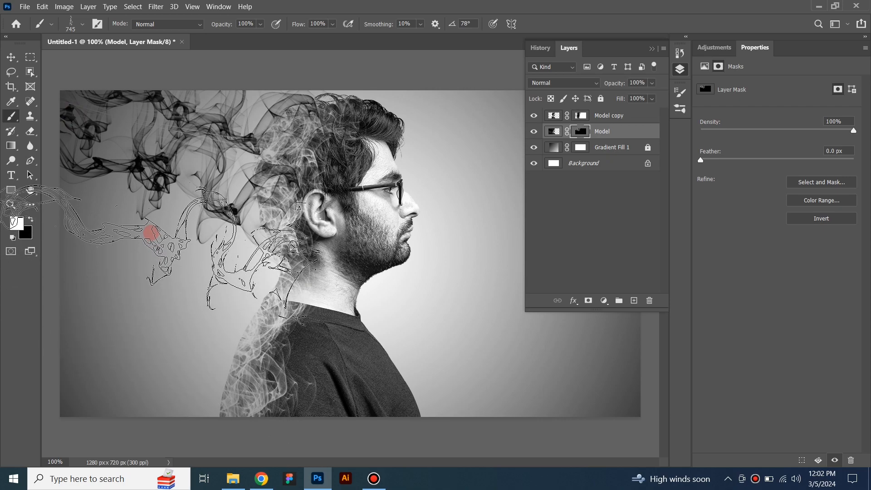
click(184, 239)
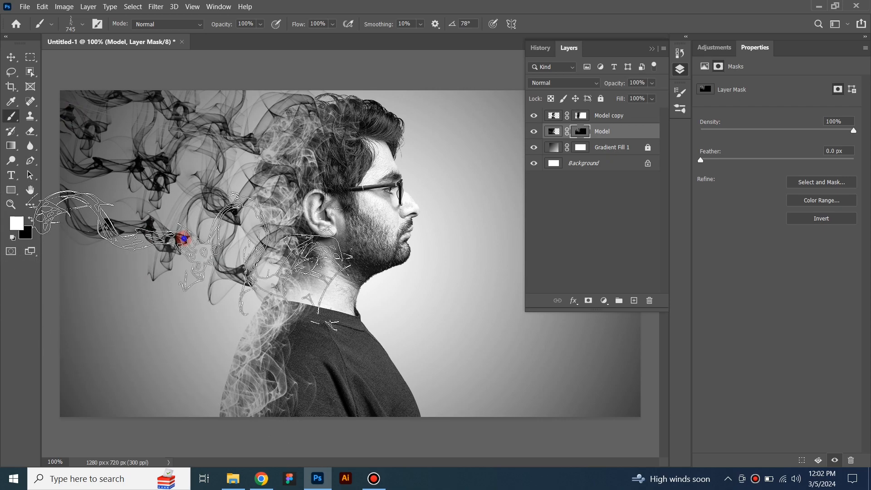
click(164, 292)
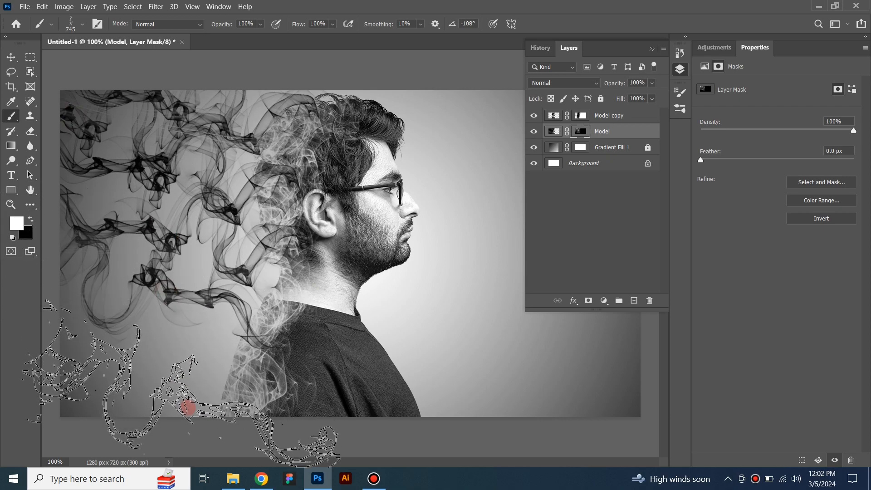
Fill out the smoke behind the man's head and back on the Model mask with the brush rotated to -108° and 63°.
click(179, 412)
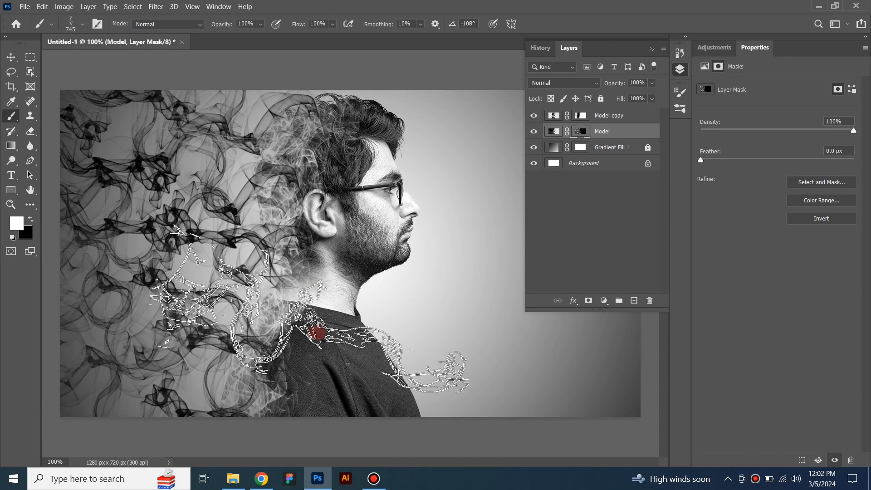
click(282, 132)
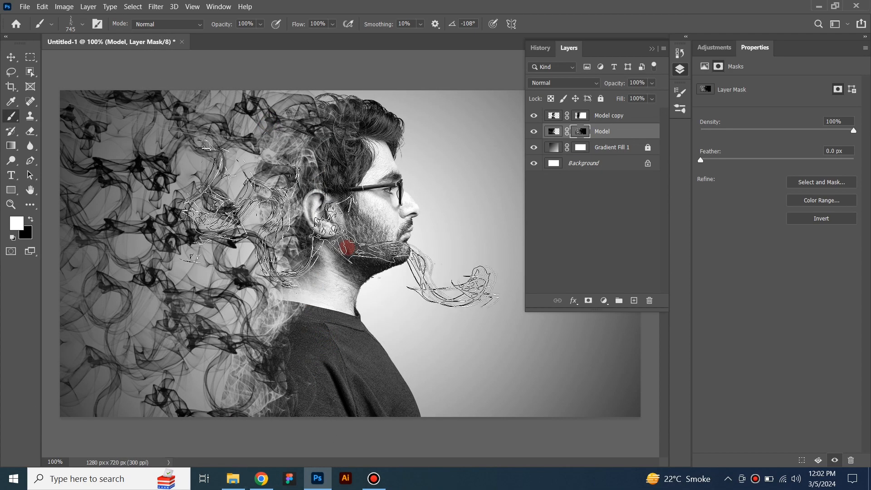
click(329, 267)
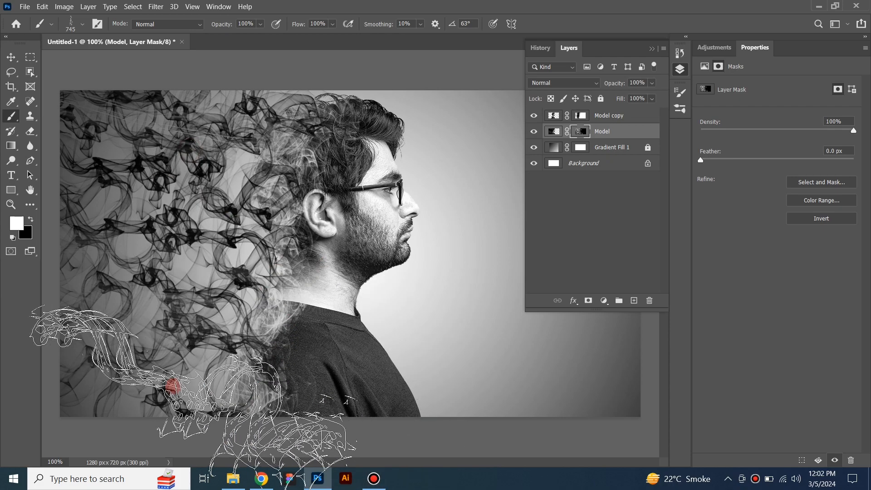
click(173, 385)
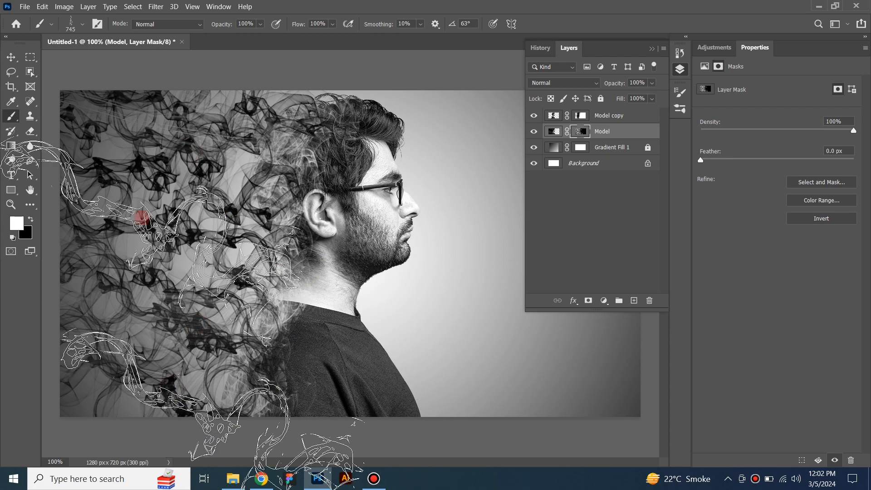
Add a Gradient Fill layer above Model copy using the Red_04 preset, with a Linear style at 90° and 100% scale.
click(10, 58)
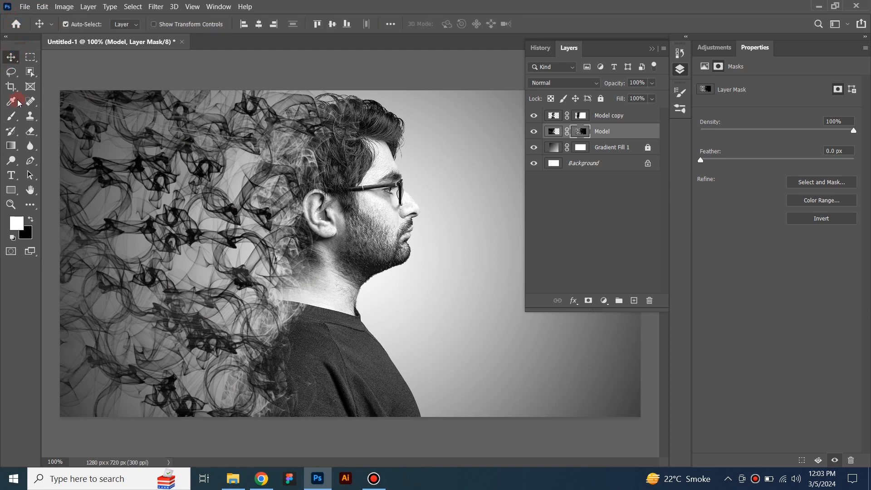
click(596, 239)
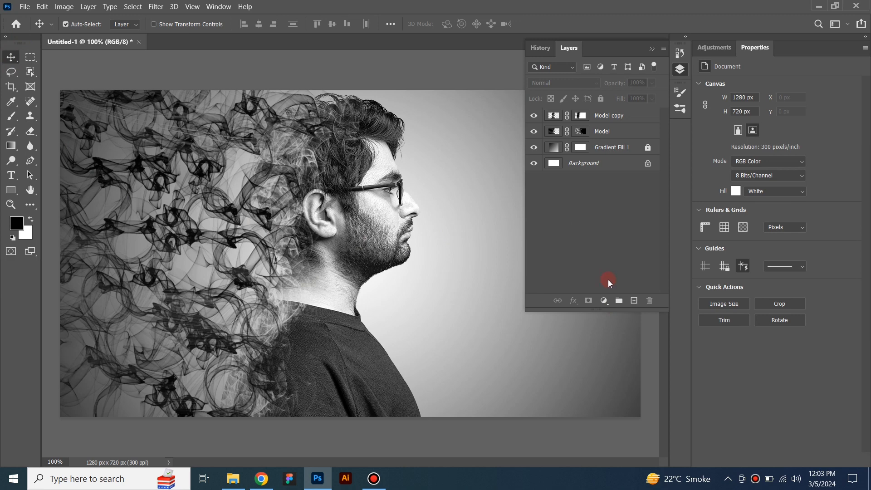
click(604, 301)
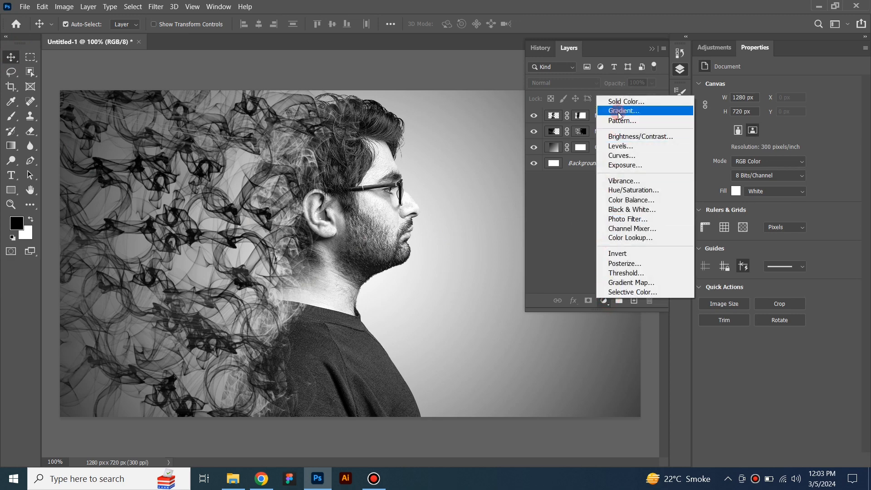
click(621, 112)
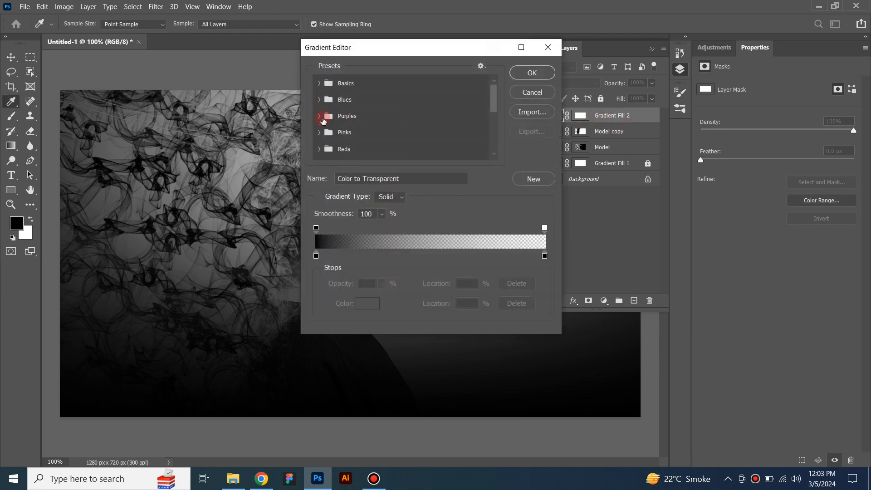
click(319, 149)
scroll(377, 135, down, 2)
click(431, 156)
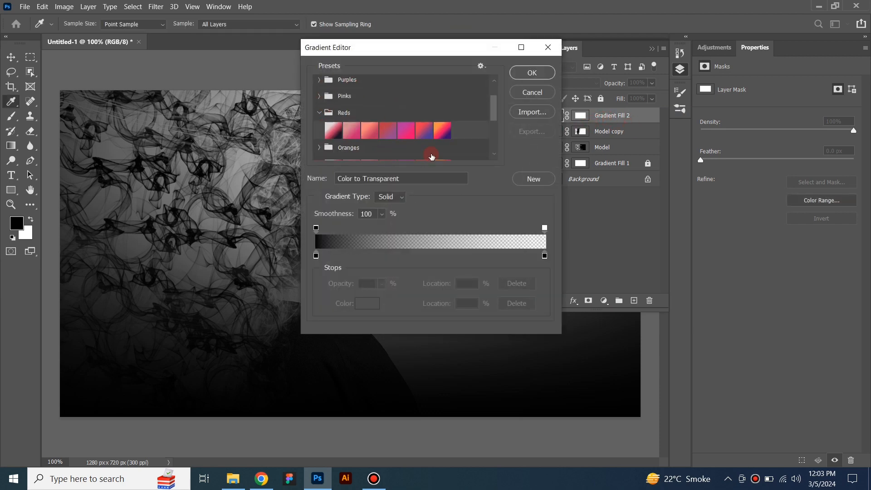
click(403, 134)
click(387, 133)
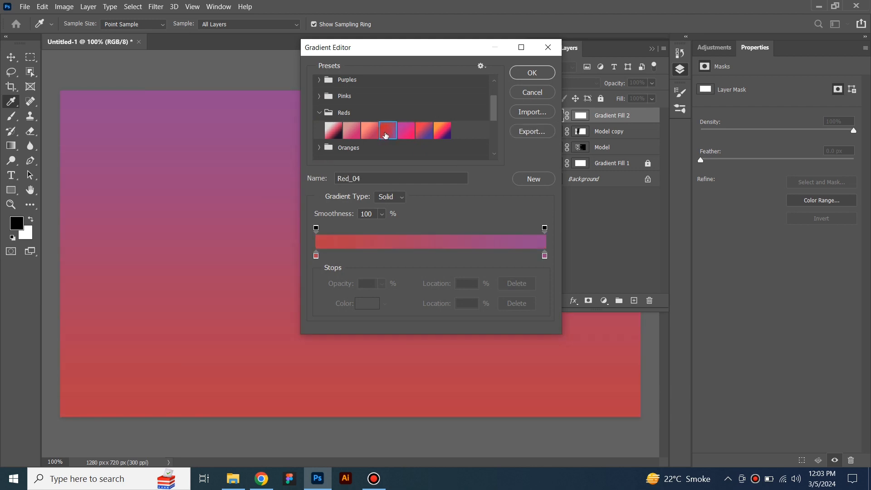
click(532, 73)
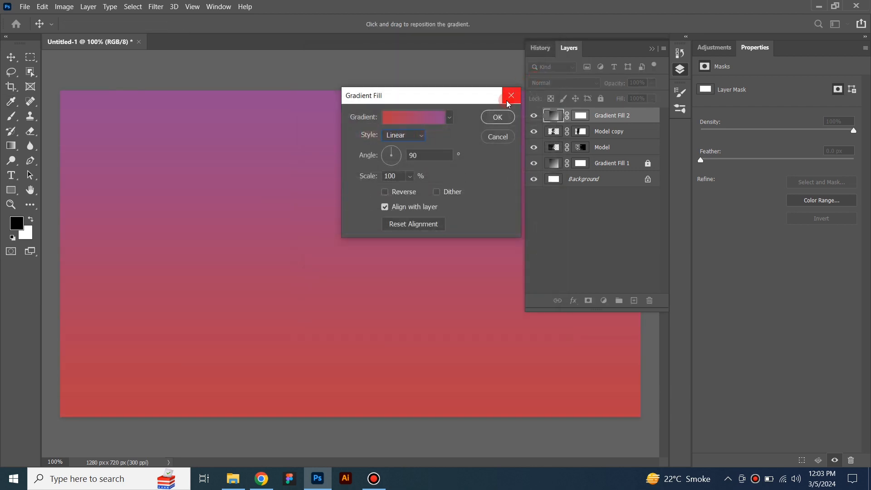
click(498, 115)
Blend the Gradient Fill 2 layer in Soft Light mode at 50% opacity, and leave no layer selected.
click(552, 85)
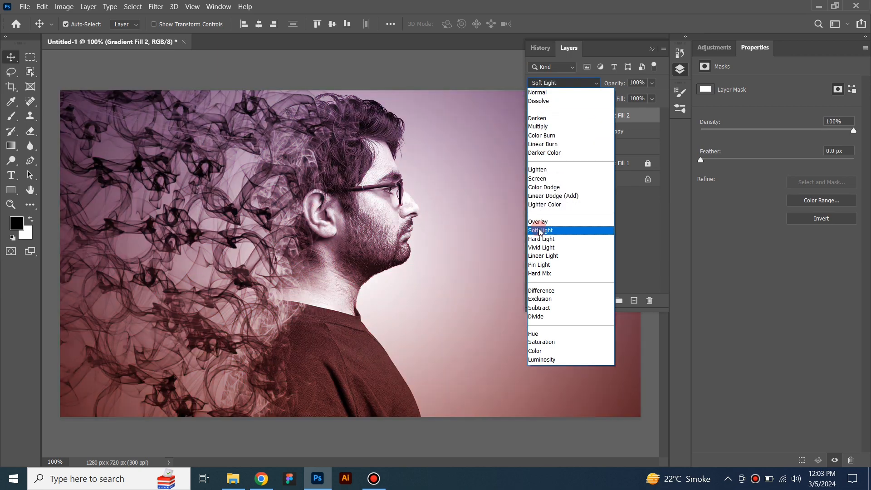
click(540, 231)
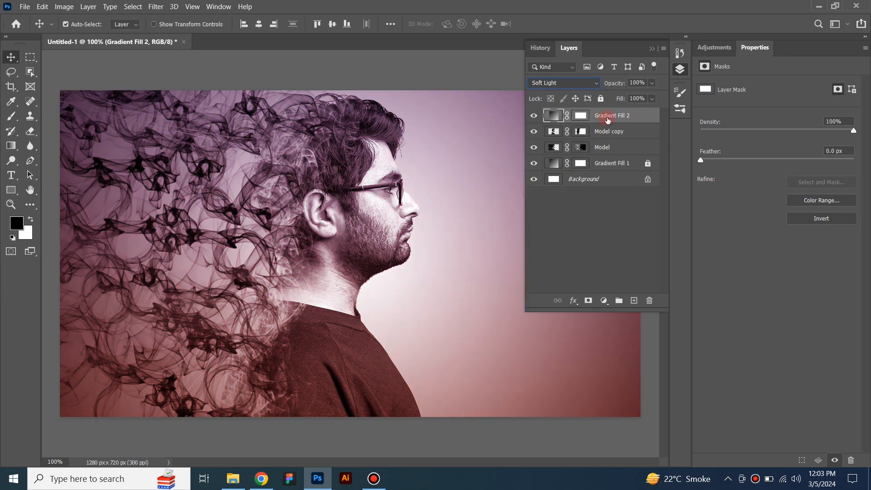
click(654, 84)
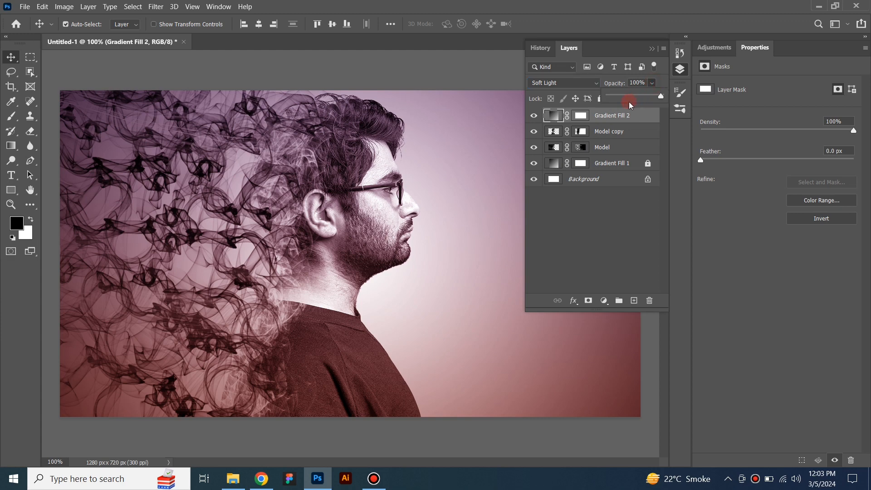
click(633, 97)
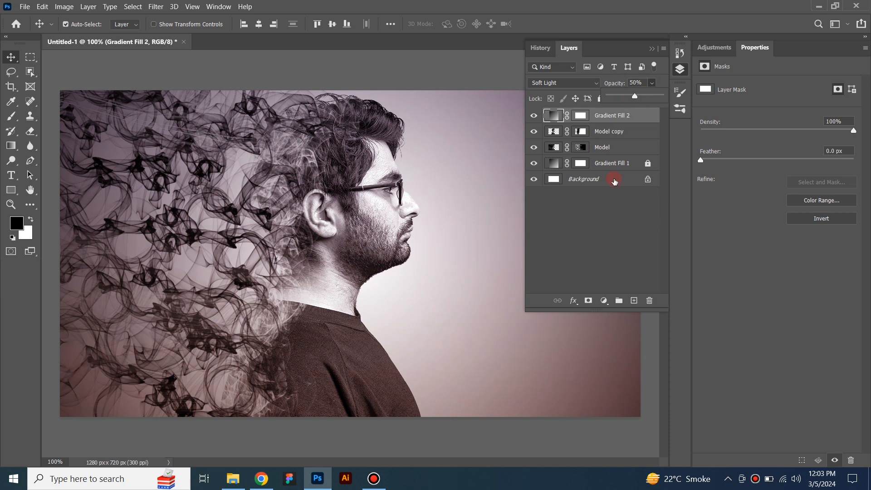
click(604, 210)
click(603, 210)
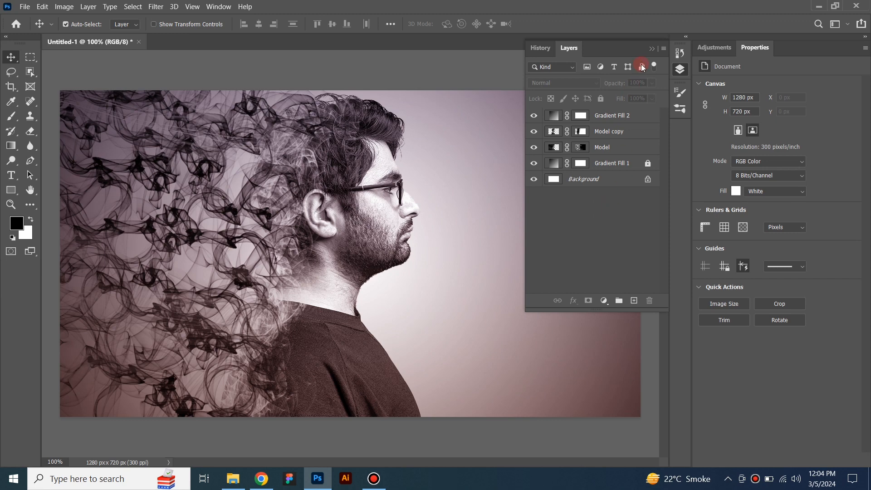
Clear the layer list from view and examine the finished smoke portrait up close.
click(651, 49)
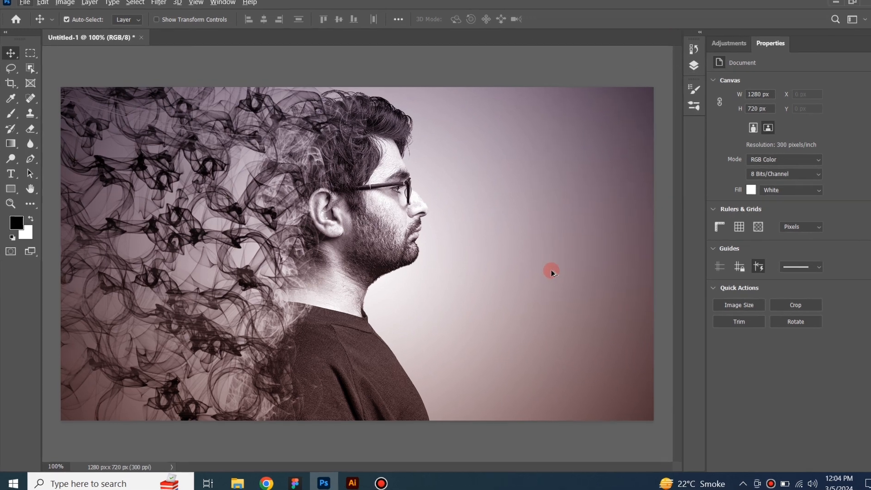
scroll(540, 271, up, 2)
drag(481, 267, 522, 231)
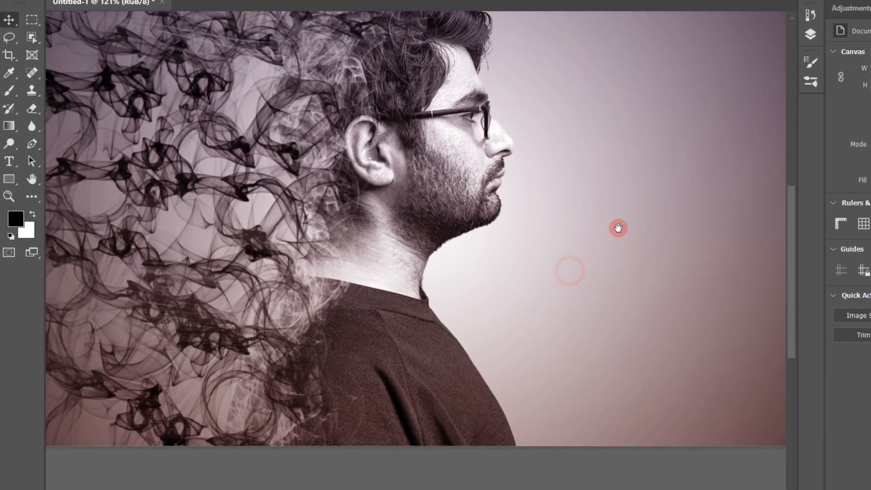